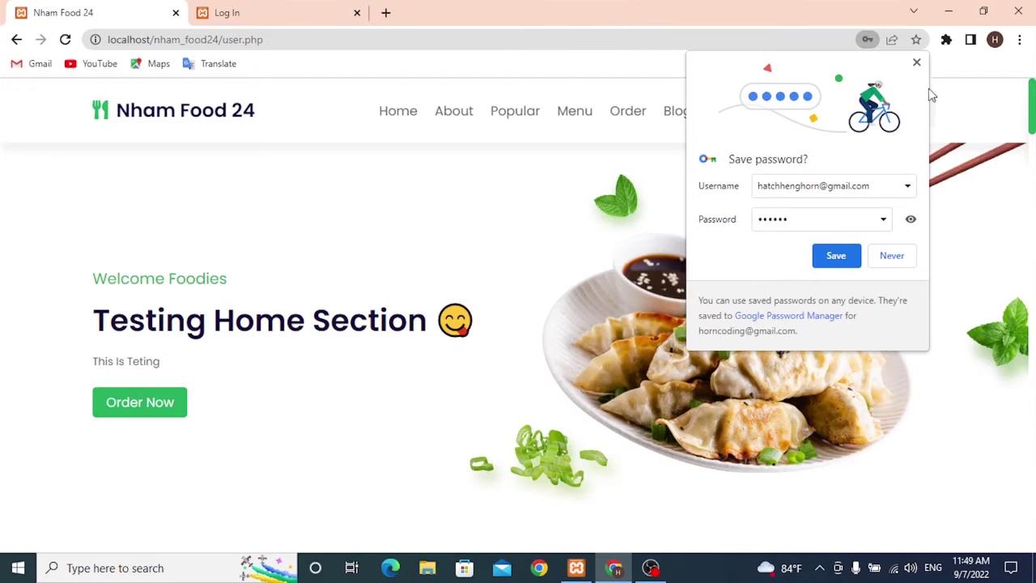
- Dismiss the save-password prompt and log out of the customer account from the profile page
{"action": "left_click", "coordinate": [917, 63]}
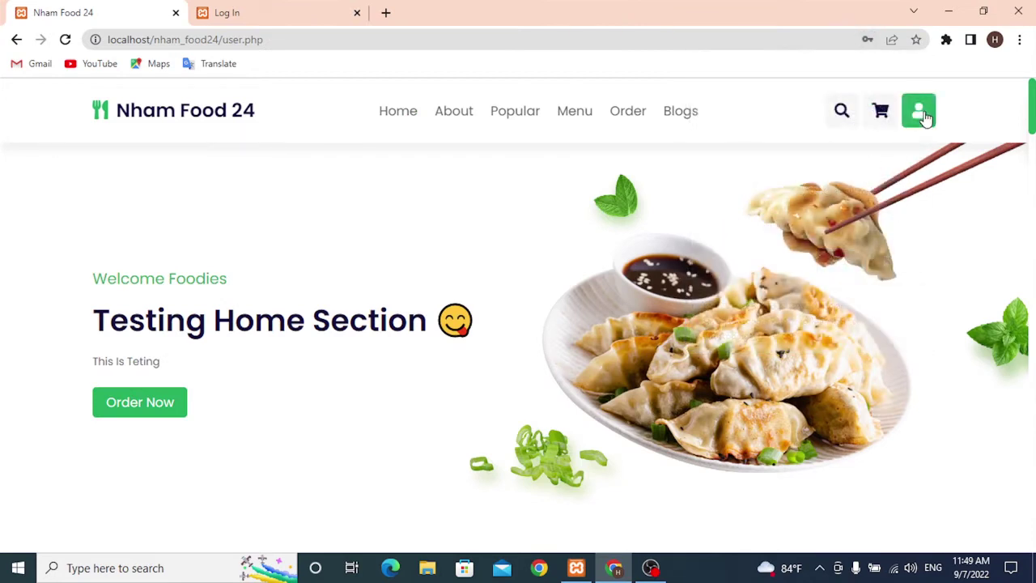
{"action": "left_click", "coordinate": [922, 115]}
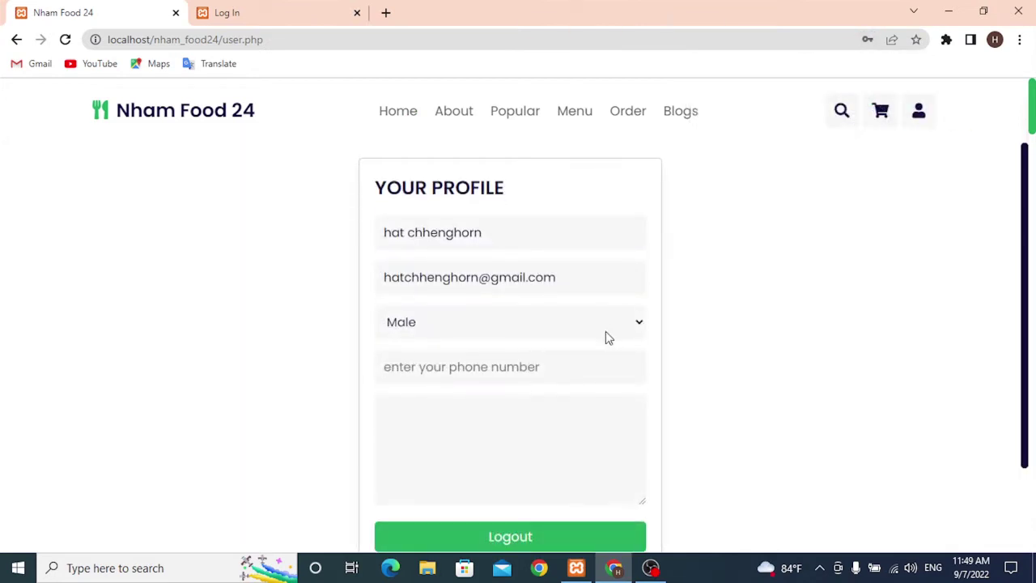
{"action": "scroll", "coordinate": [605, 331], "scroll_direction": "down", "scroll_amount": 1}
{"action": "left_click", "coordinate": [522, 462]}
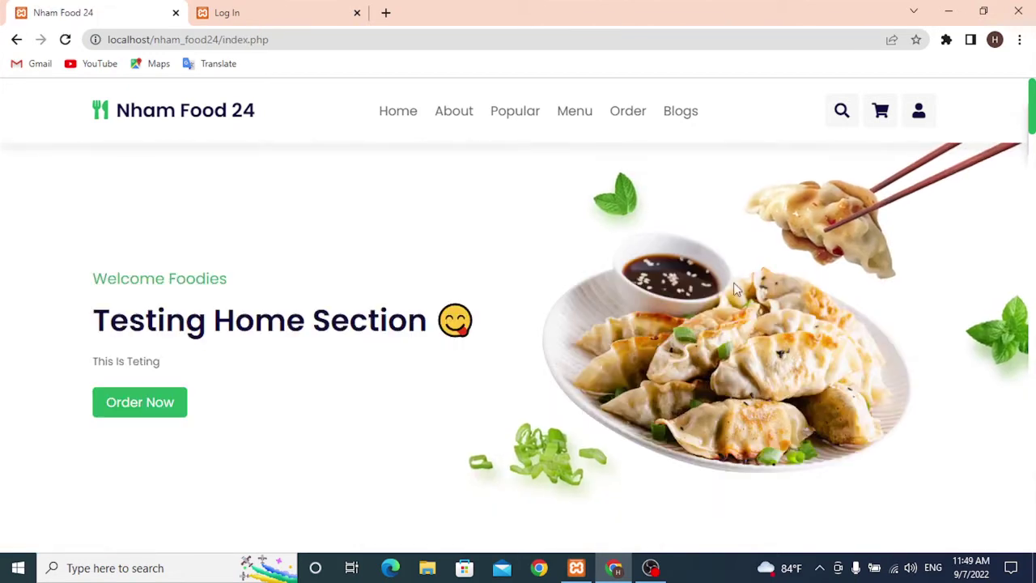
- Close the customer login form without signing in and go to the admin login tab
{"action": "left_click", "coordinate": [920, 122]}
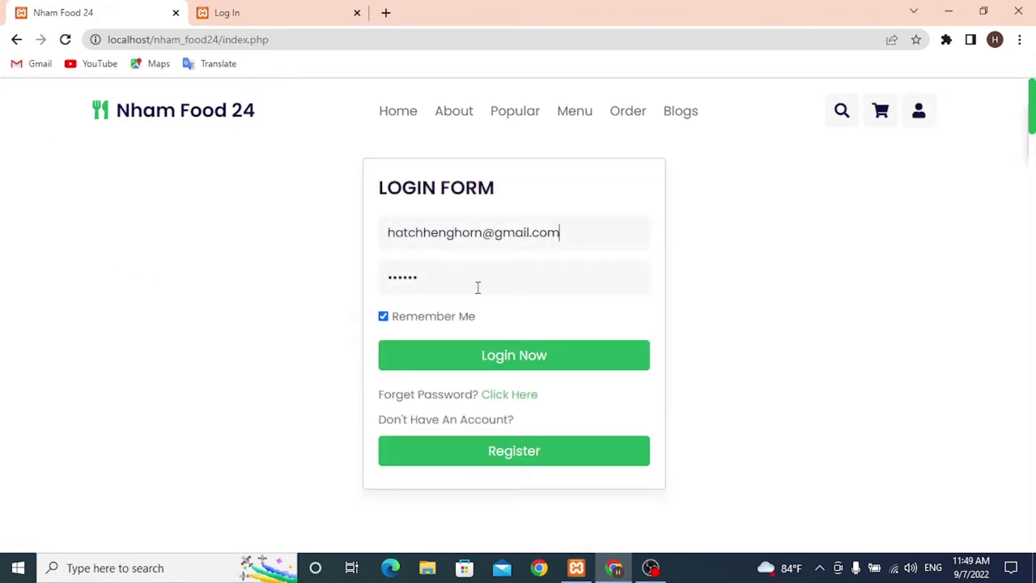
{"action": "left_click", "coordinate": [911, 128]}
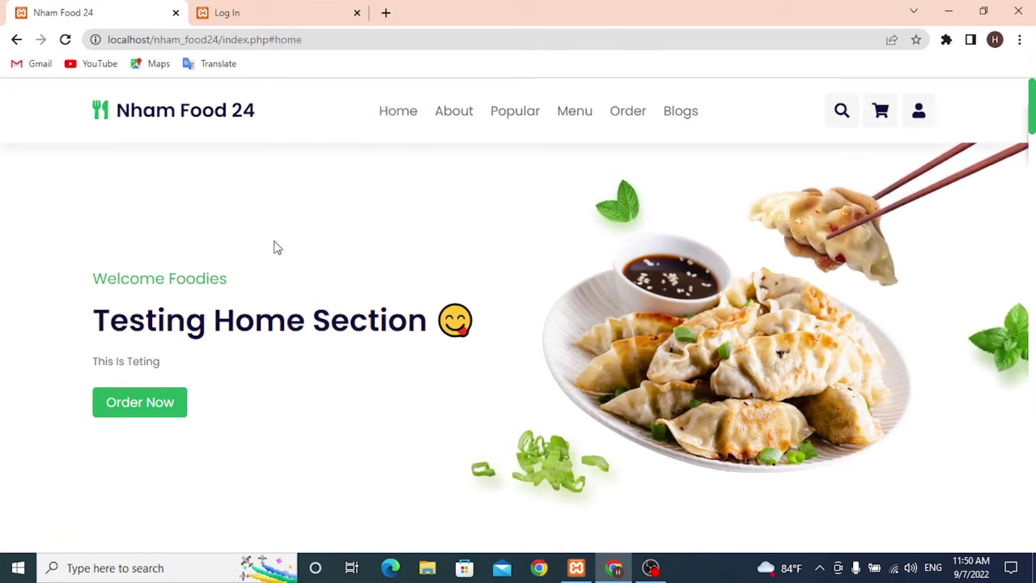
{"action": "left_click", "coordinate": [253, 13]}
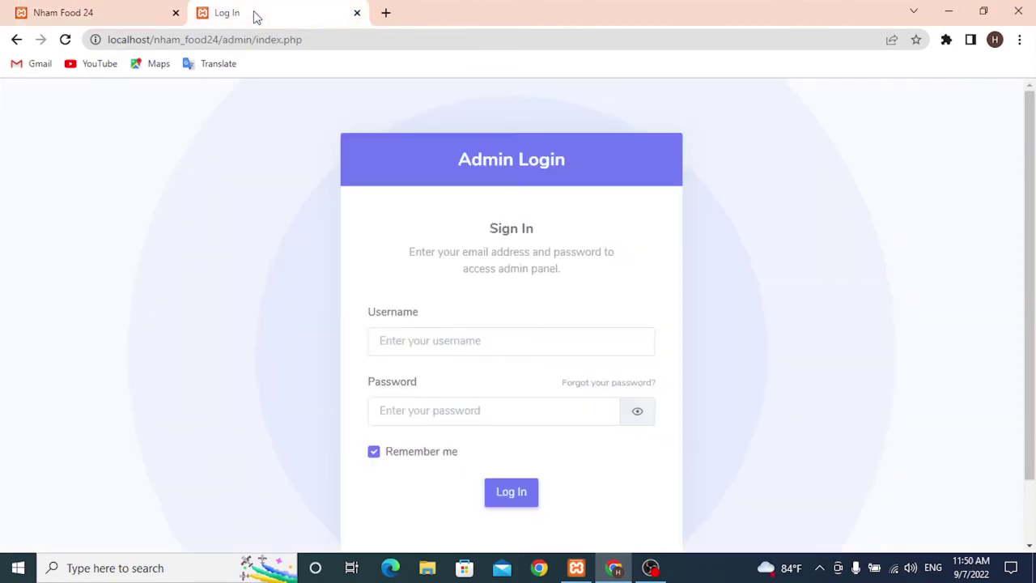
- Sign in to the admin panel with the saved username and the admin password, dismissing browser prompts
{"action": "left_click", "coordinate": [433, 339]}
{"action": "left_click", "coordinate": [456, 382]}
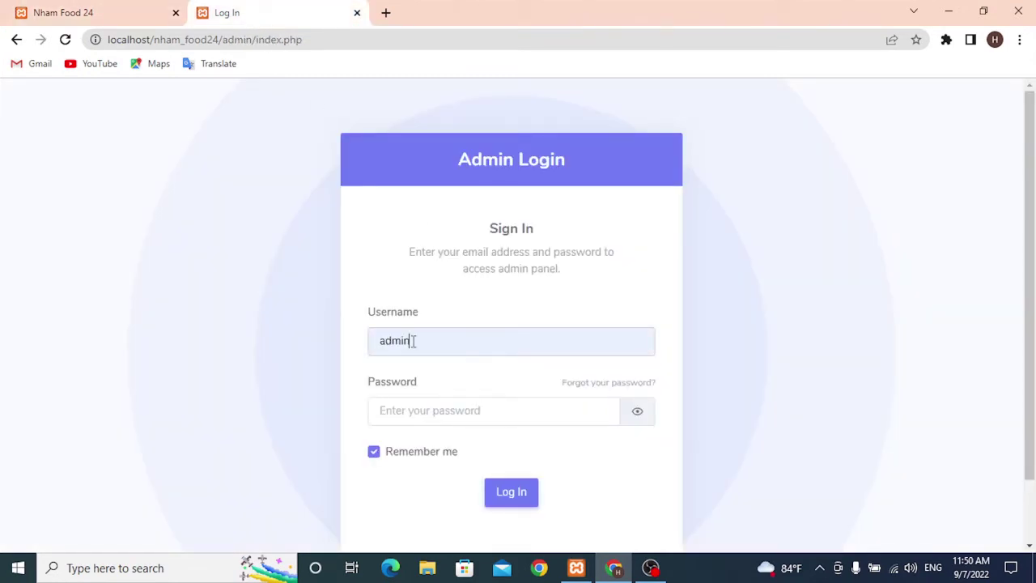
{"action": "left_click", "coordinate": [420, 410]}
{"action": "type", "text": "12"}
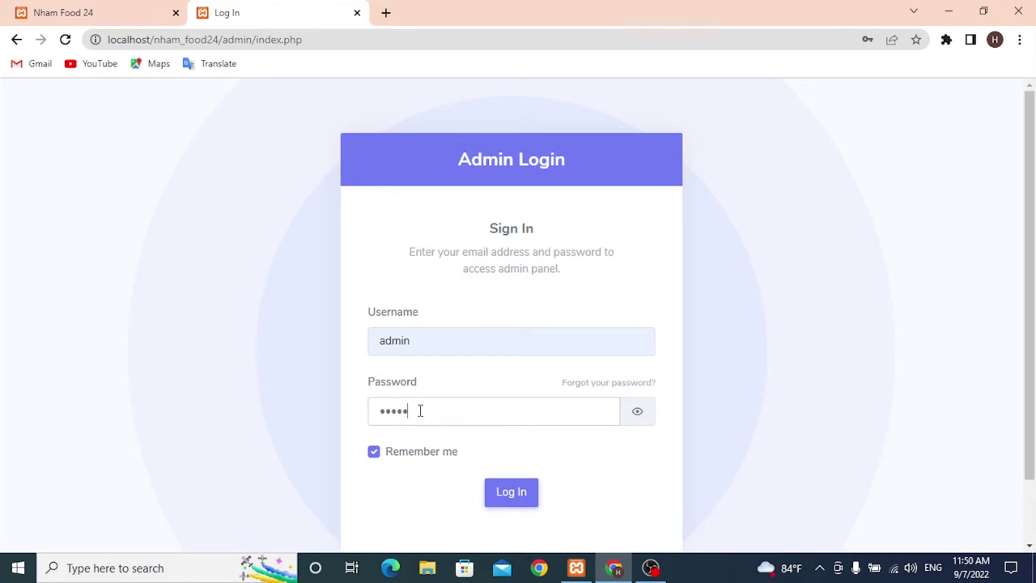
{"action": "left_click", "coordinate": [510, 492]}
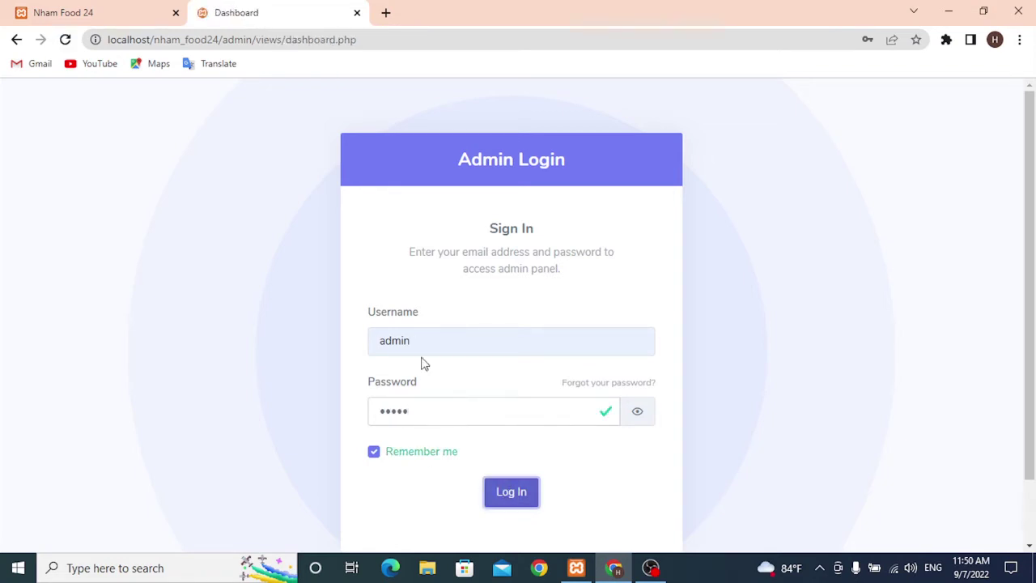
{"action": "left_click", "coordinate": [650, 242]}
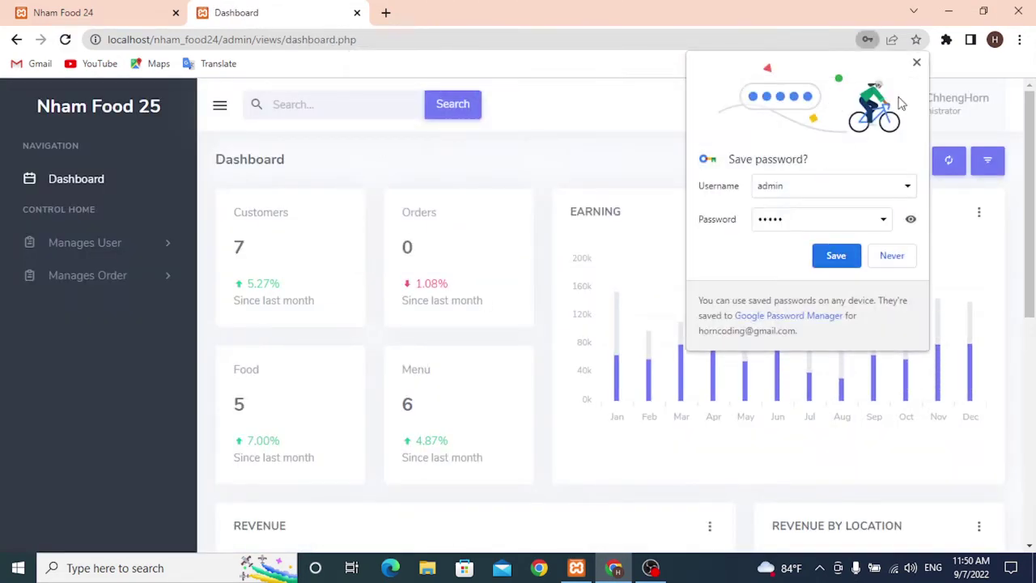
{"action": "left_click", "coordinate": [920, 67]}
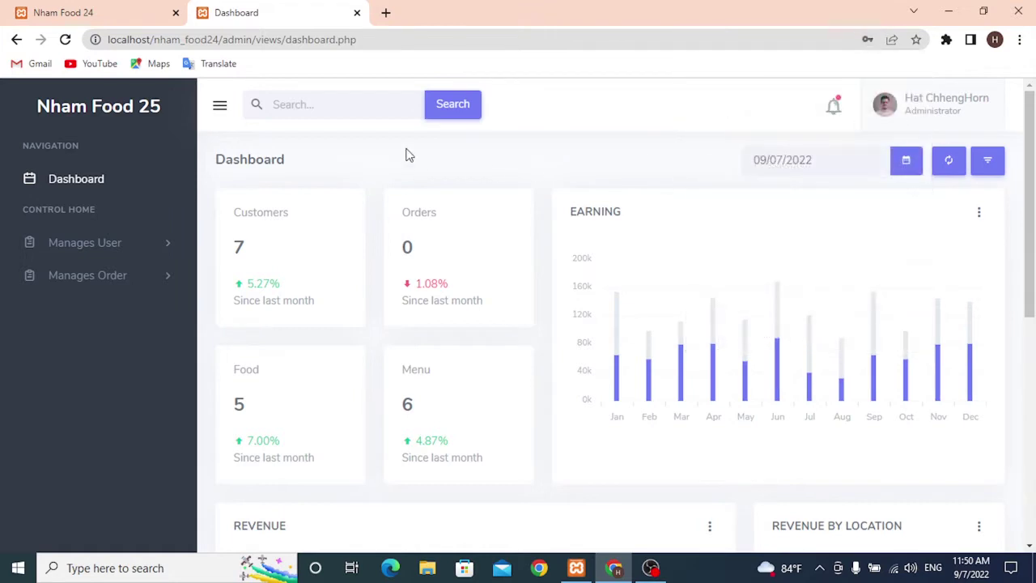
- Check the storefront hero heading 'Testing Home Section' and subtitle, then return to the dashboard
{"action": "left_click", "coordinate": [108, 10]}
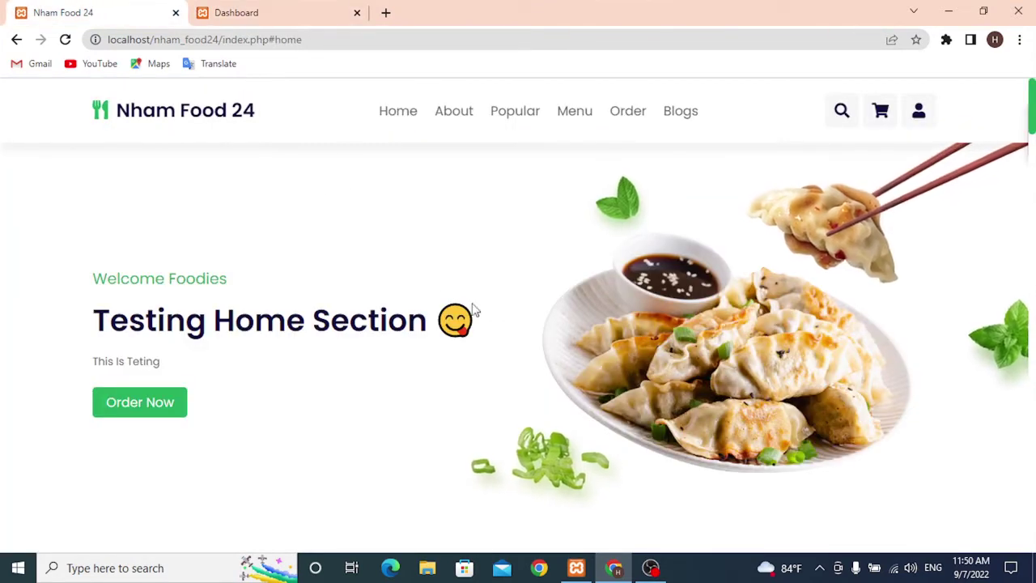
{"action": "left_click_drag", "start_coordinate": [157, 365], "coordinate": [431, 319]}
{"action": "left_click", "coordinate": [187, 356]}
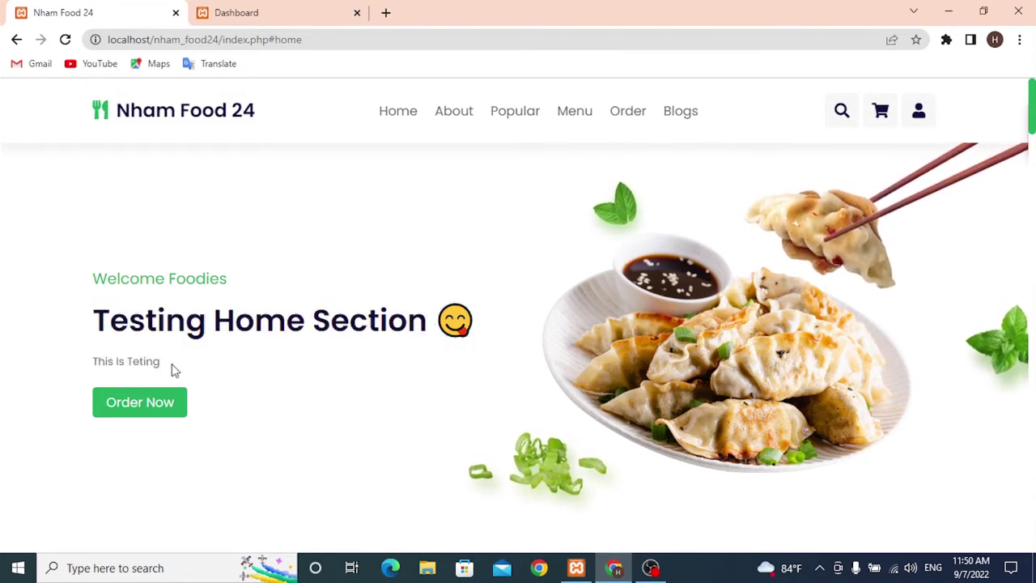
{"action": "left_click_drag", "start_coordinate": [171, 365], "coordinate": [92, 361]}
{"action": "left_click", "coordinate": [261, 361]}
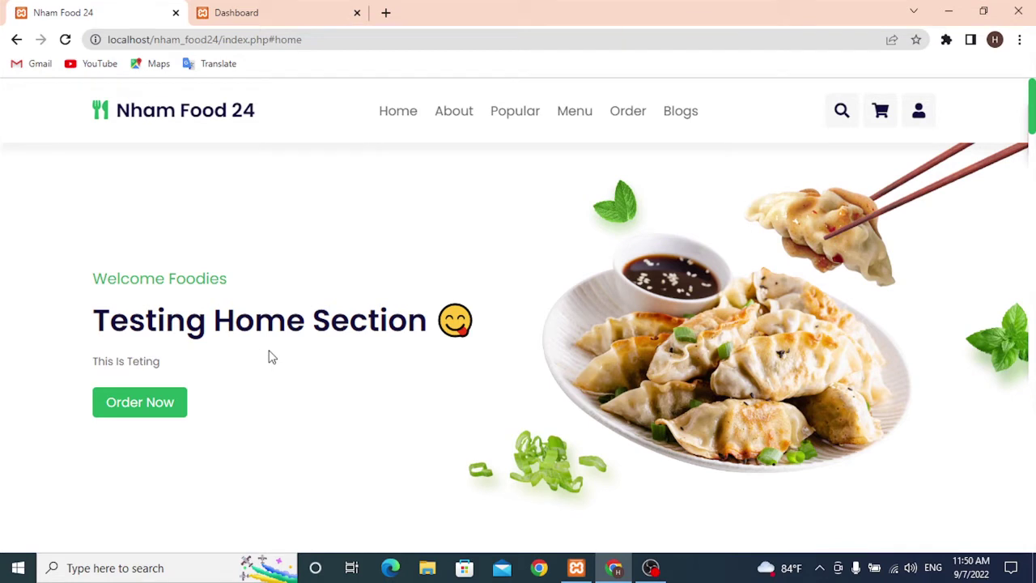
{"action": "left_click", "coordinate": [282, 8]}
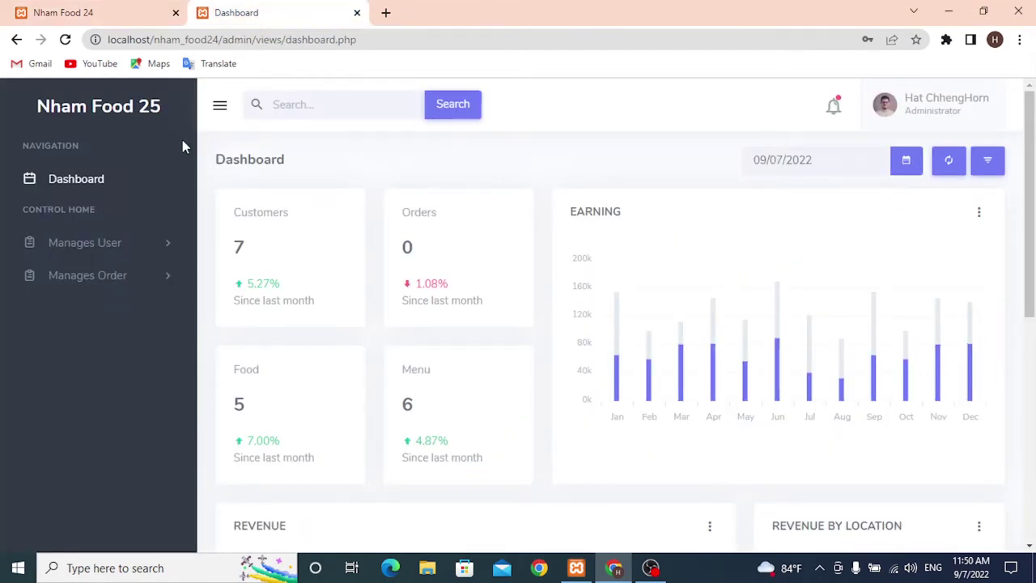
- Open the Home Section list and inspect the first entry's title and description
{"action": "left_click", "coordinate": [166, 249]}
{"action": "left_click", "coordinate": [89, 274]}
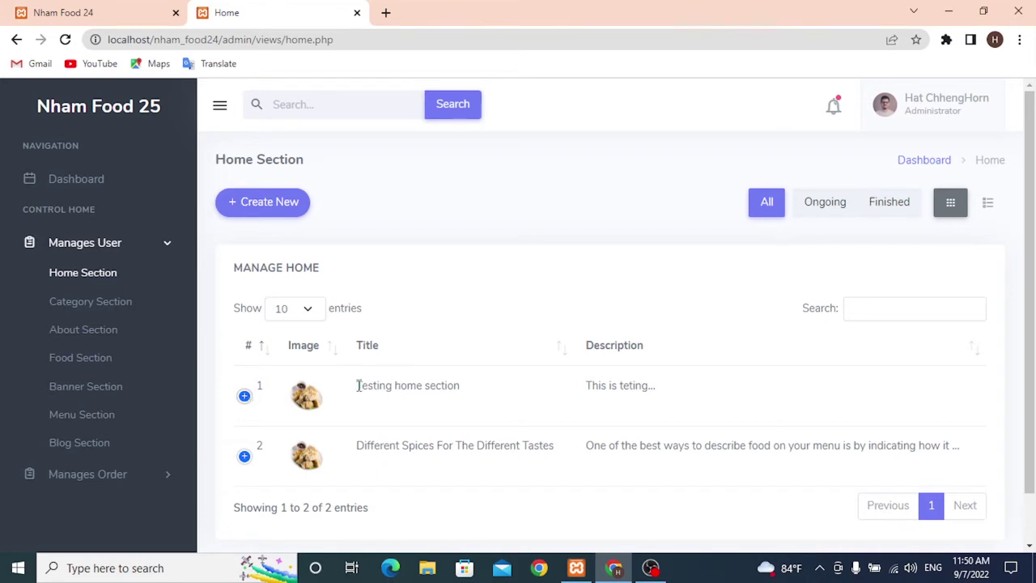
{"action": "left_click_drag", "start_coordinate": [357, 385], "coordinate": [481, 391]}
{"action": "left_click", "coordinate": [486, 392]}
{"action": "left_click_drag", "start_coordinate": [582, 387], "coordinate": [684, 390]}
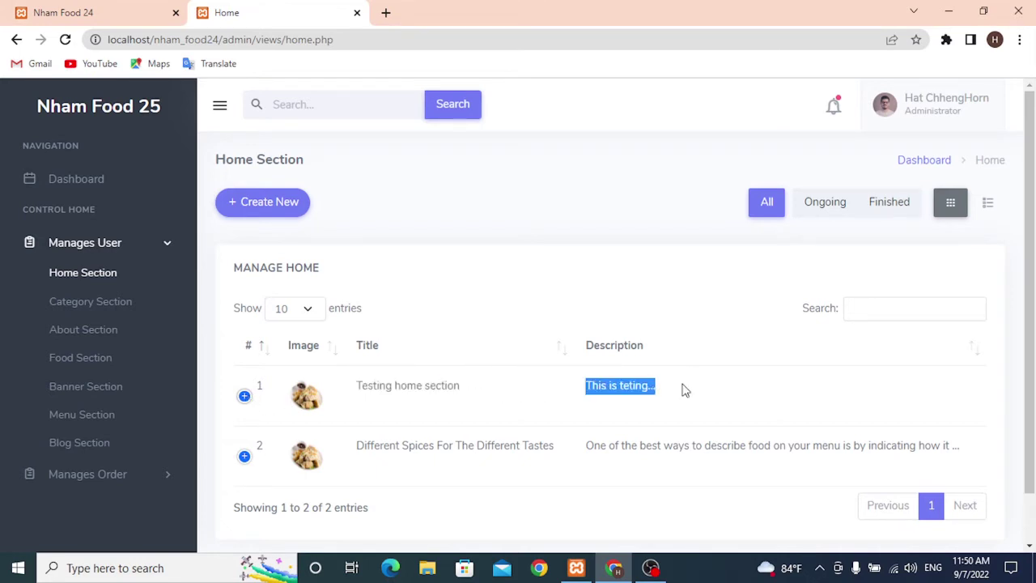
{"action": "left_click_drag", "start_coordinate": [483, 393], "coordinate": [385, 388]}
{"action": "left_click", "coordinate": [356, 393]}
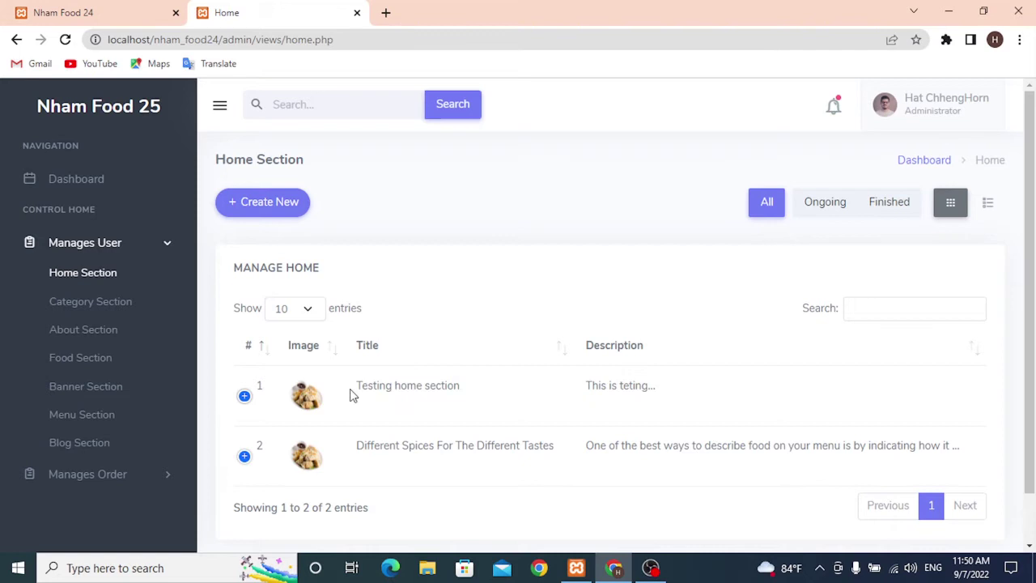
{"action": "left_click", "coordinate": [245, 396]}
{"action": "scroll", "coordinate": [396, 328], "scroll_direction": "down", "scroll_amount": 3}
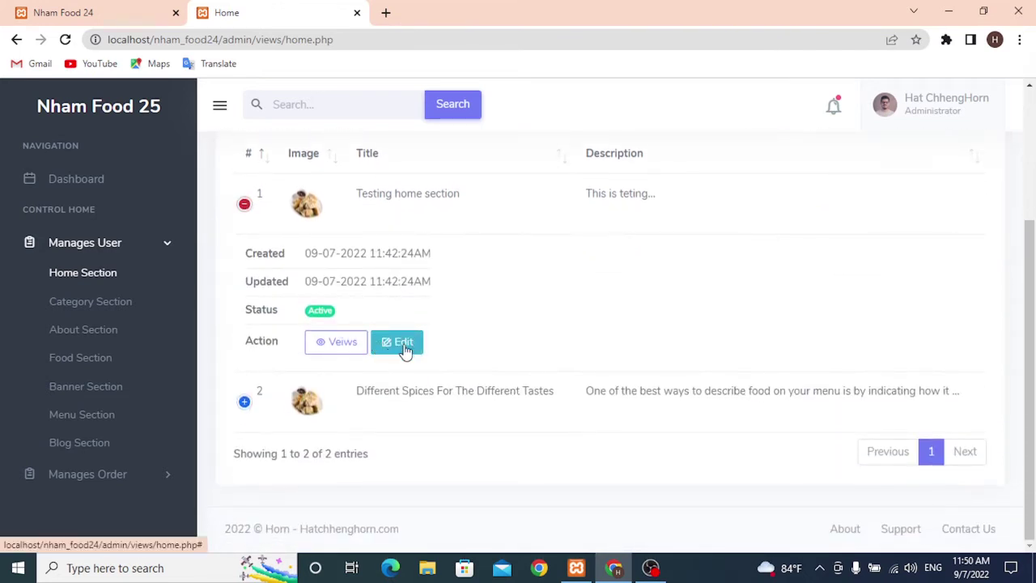
- Edit the first home entry so its title and description both read 'Testing', and save
{"action": "left_click", "coordinate": [405, 350]}
{"action": "left_click_drag", "start_coordinate": [342, 234], "coordinate": [278, 232]}
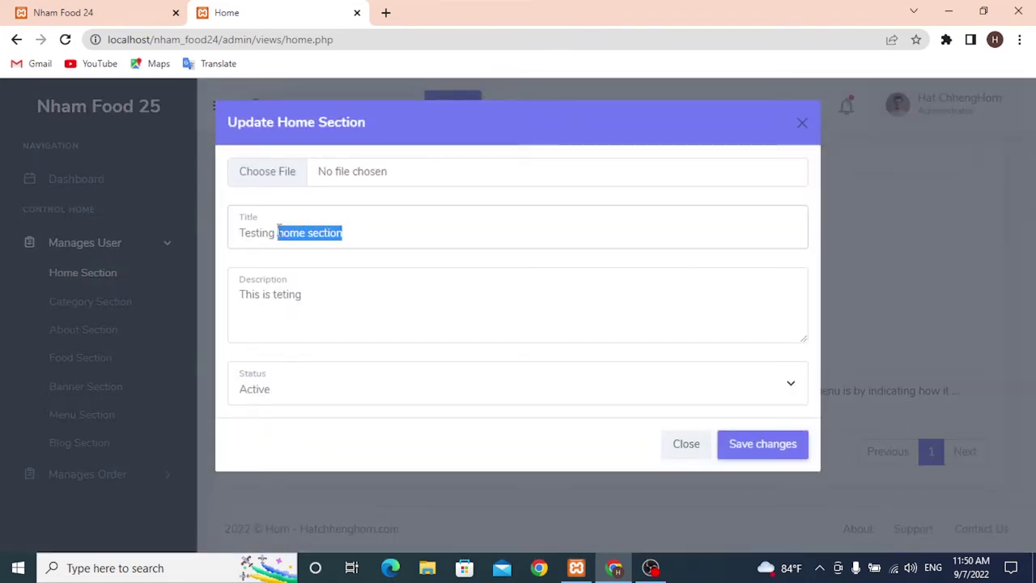
{"action": "key", "text": "BackSpace"}
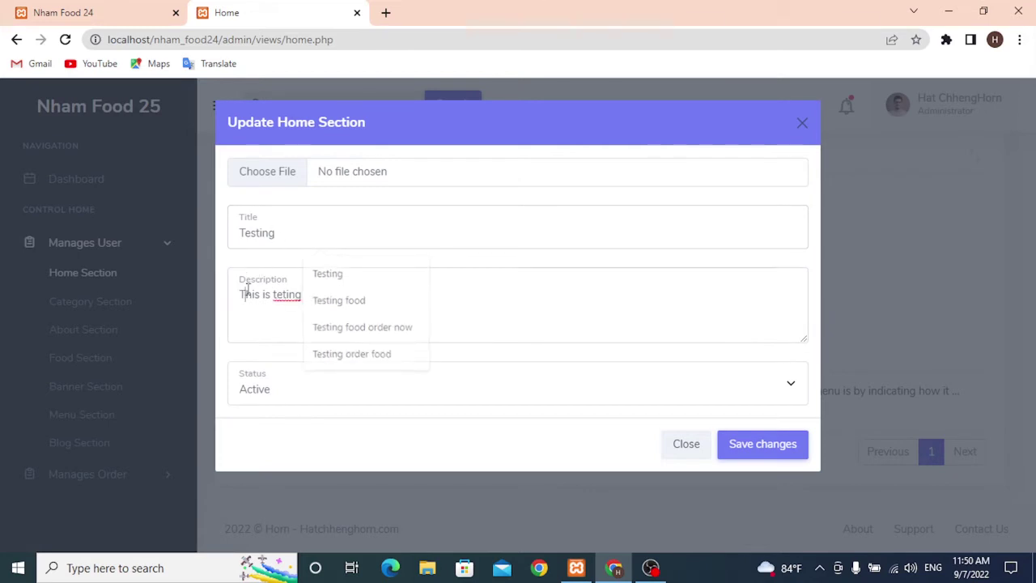
{"action": "left_click", "coordinate": [265, 294]}
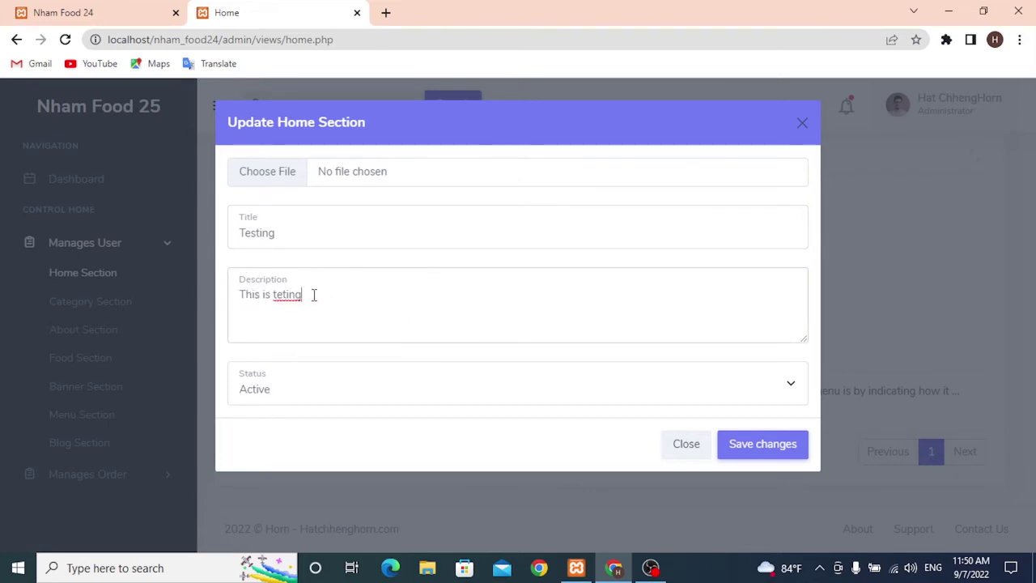
{"action": "left_click_drag", "start_coordinate": [346, 296], "coordinate": [236, 297]}
{"action": "key", "text": "BackSpace"}
{"action": "left_click", "coordinate": [255, 293]}
{"action": "type", "text": "t"}
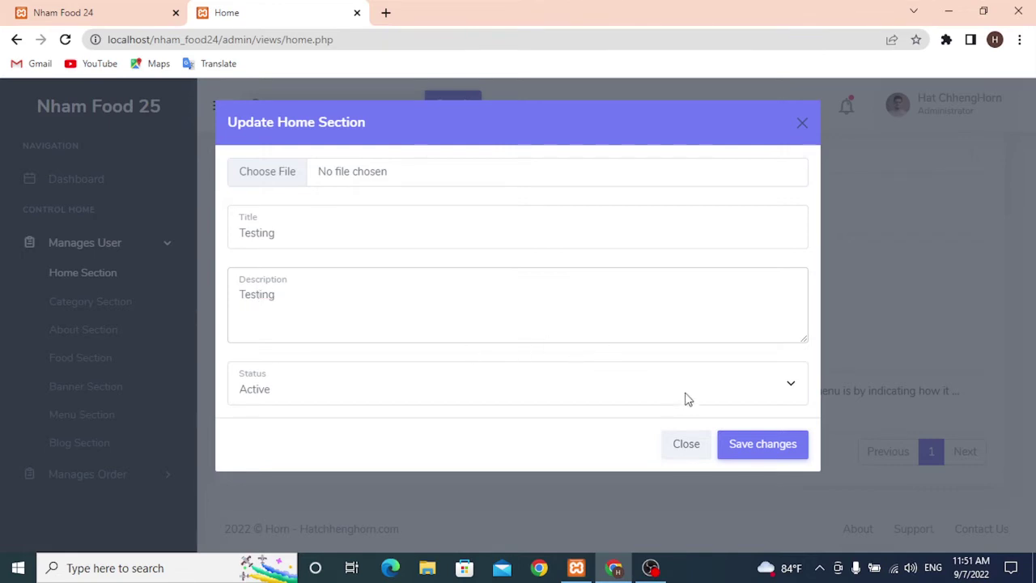
{"action": "left_click", "coordinate": [745, 450]}
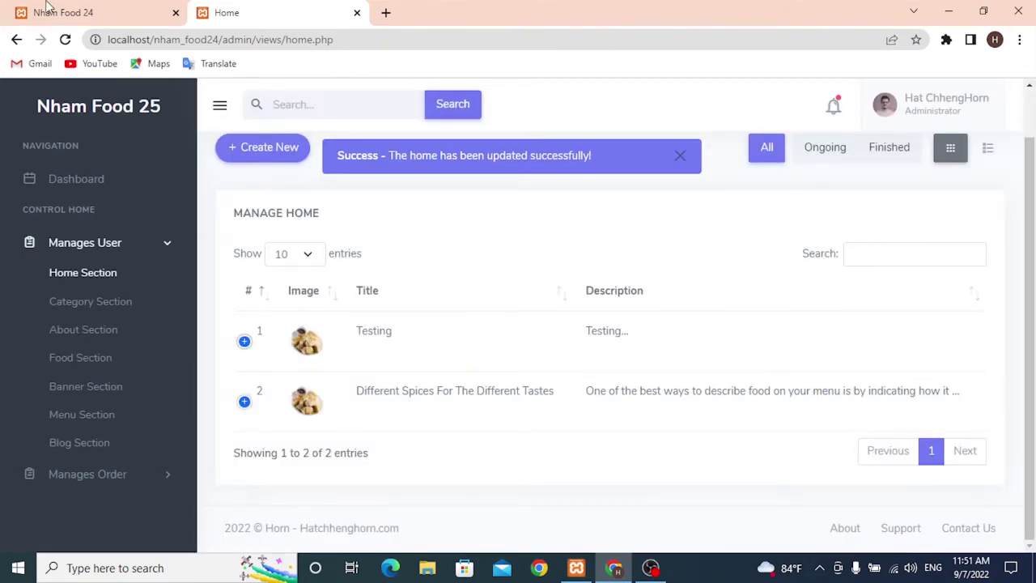
{"action": "left_click", "coordinate": [48, 9]}
- Reload the storefront and confirm the hero heading and subtitle now read Testing
{"action": "left_click", "coordinate": [66, 40]}
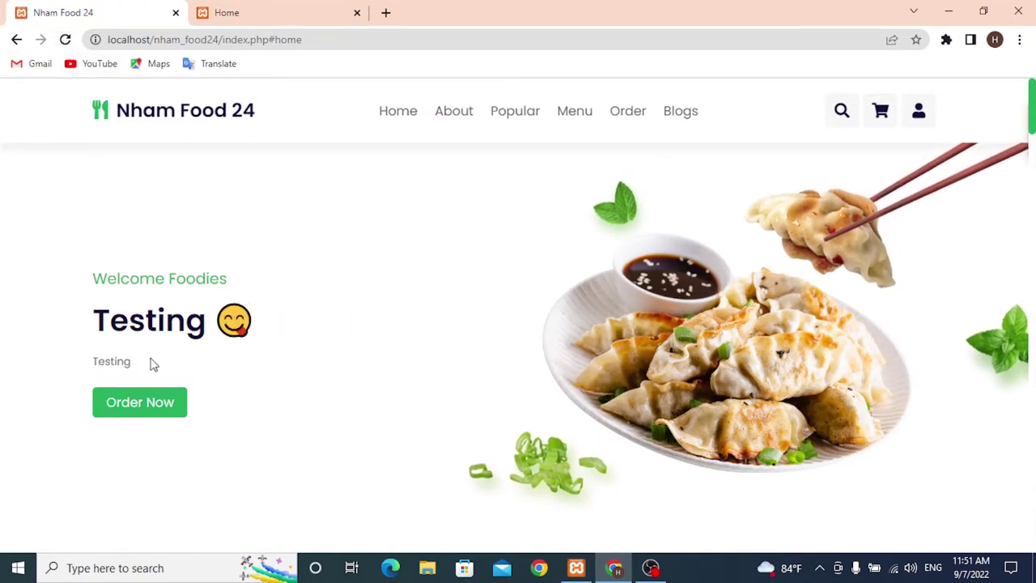
{"action": "left_click_drag", "start_coordinate": [150, 363], "coordinate": [83, 339]}
{"action": "left_click", "coordinate": [273, 330]}
{"action": "mouse_move", "coordinate": [274, 330]}
{"action": "left_mouse_down"}
{"action": "mouse_move", "coordinate": [81, 325]}
{"action": "mouse_move", "coordinate": [254, 322]}
{"action": "left_mouse_up"}
{"action": "left_click", "coordinate": [101, 315]}
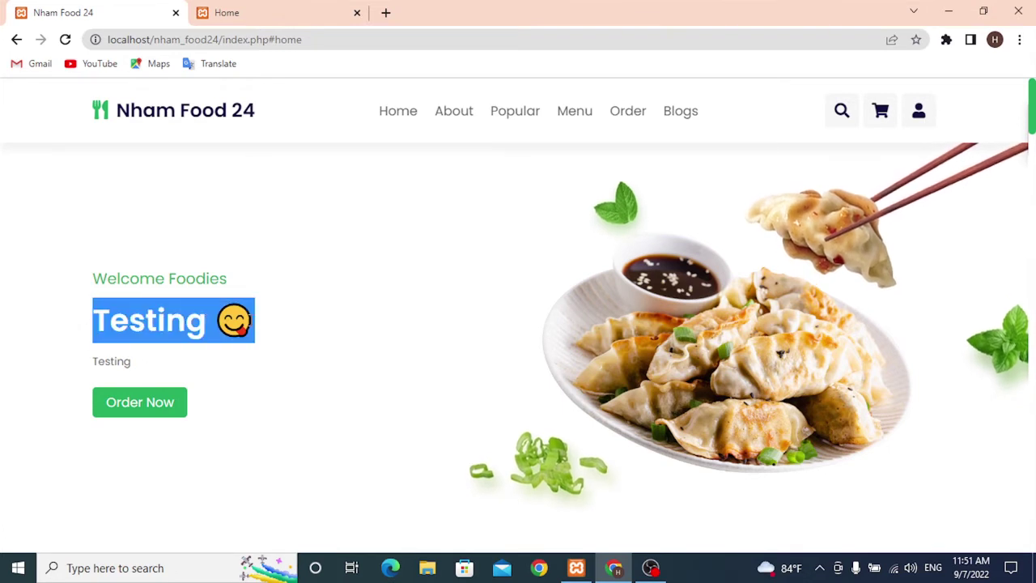
{"action": "left_click", "coordinate": [196, 343]}
{"action": "left_click_drag", "start_coordinate": [138, 362], "coordinate": [102, 363]}
{"action": "left_click", "coordinate": [186, 370]}
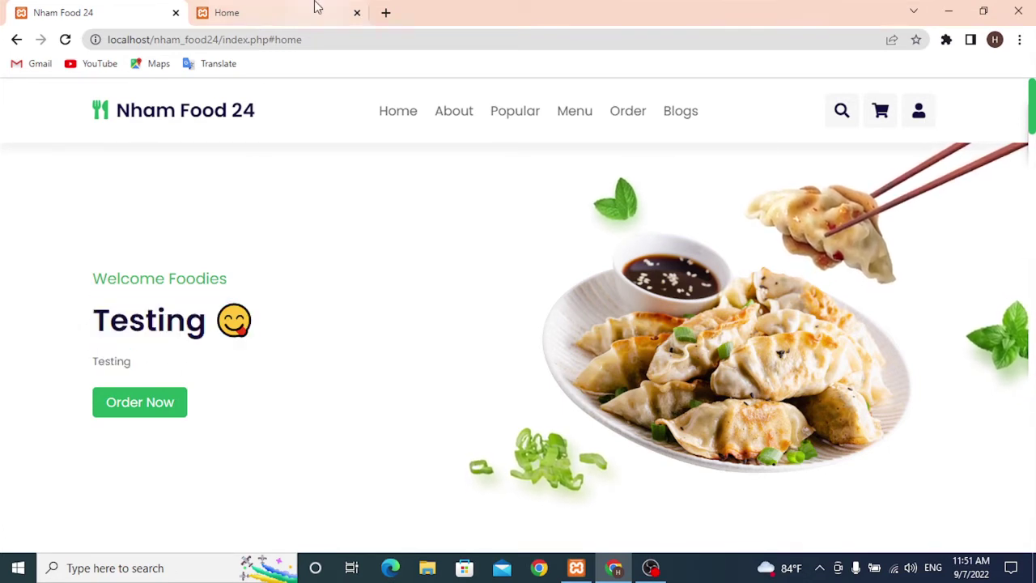
- Return to the admin Manage Home page and open the Add Home Section form
{"action": "left_click", "coordinate": [316, 10]}
{"action": "scroll", "coordinate": [442, 200], "scroll_direction": "up", "scroll_amount": 1}
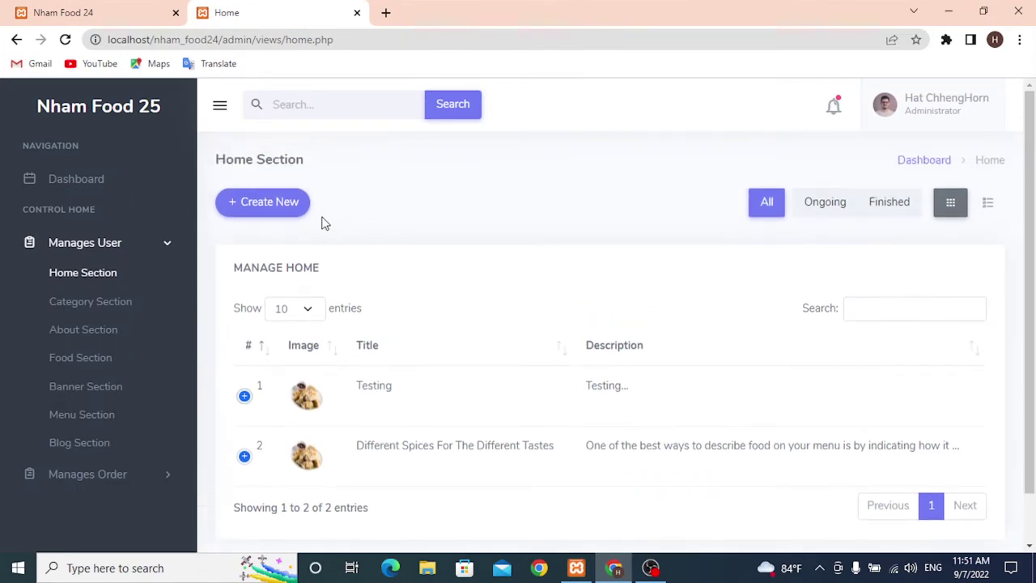
{"action": "left_click", "coordinate": [282, 202]}
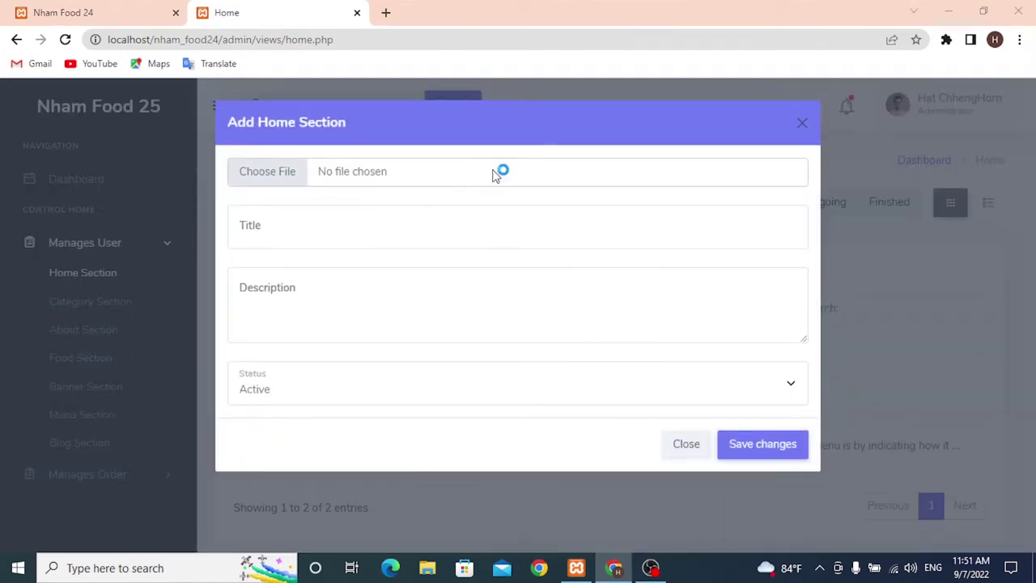
- Attach home-img.png as the new home entry's image
{"action": "left_click", "coordinate": [497, 173]}
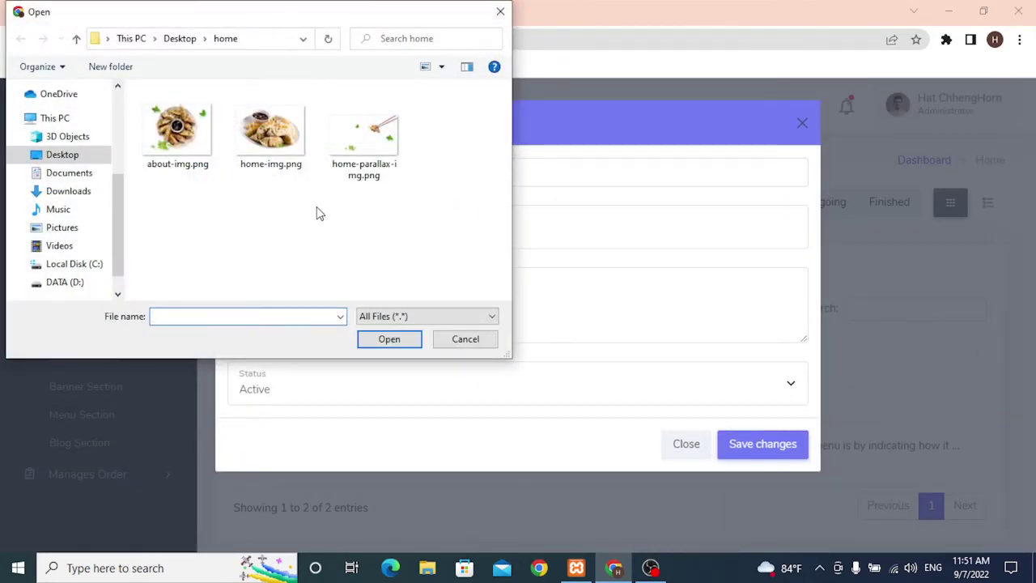
{"action": "left_click", "coordinate": [253, 143]}
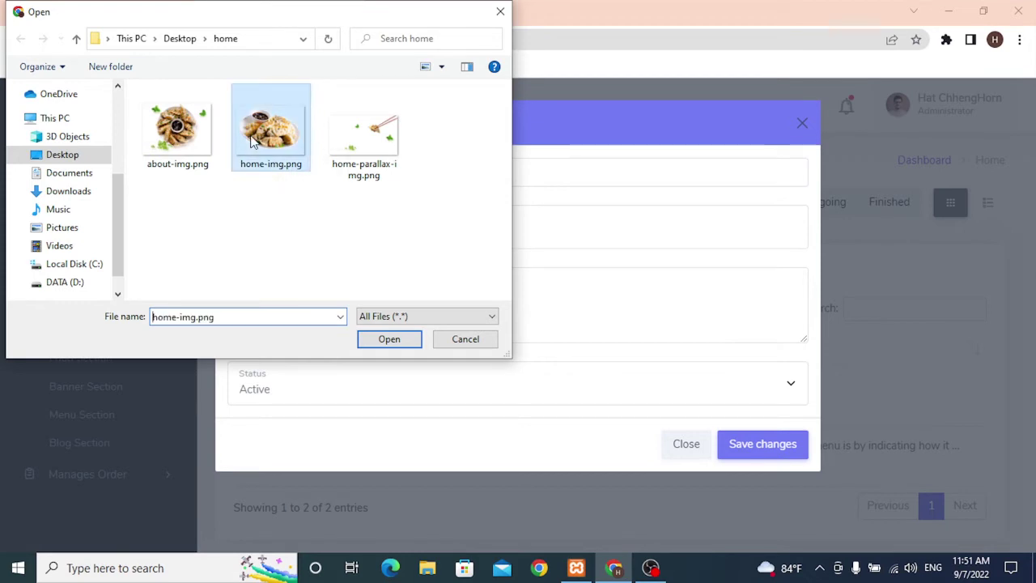
{"action": "left_click", "coordinate": [389, 338]}
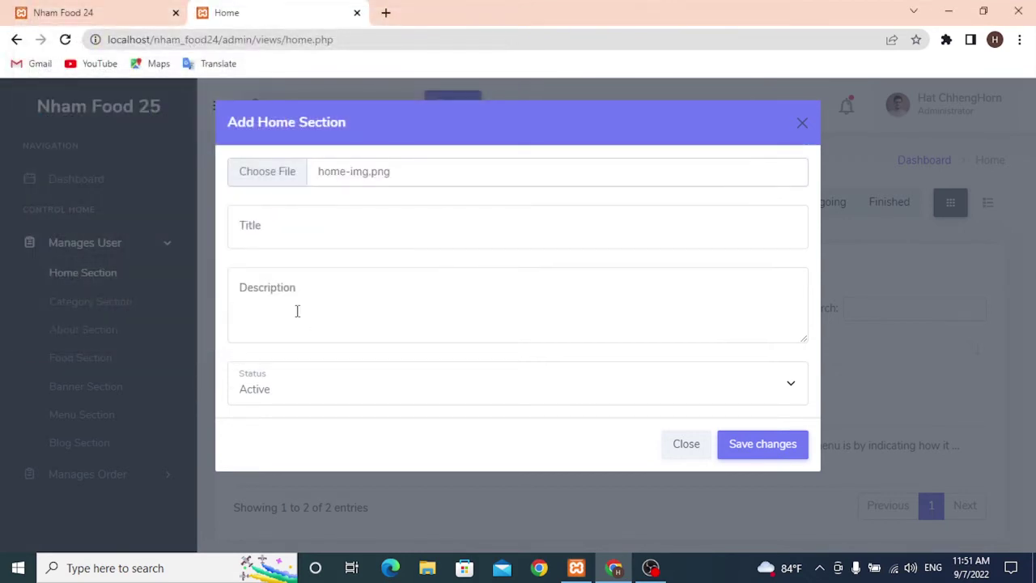
{"action": "left_click", "coordinate": [746, 436]}
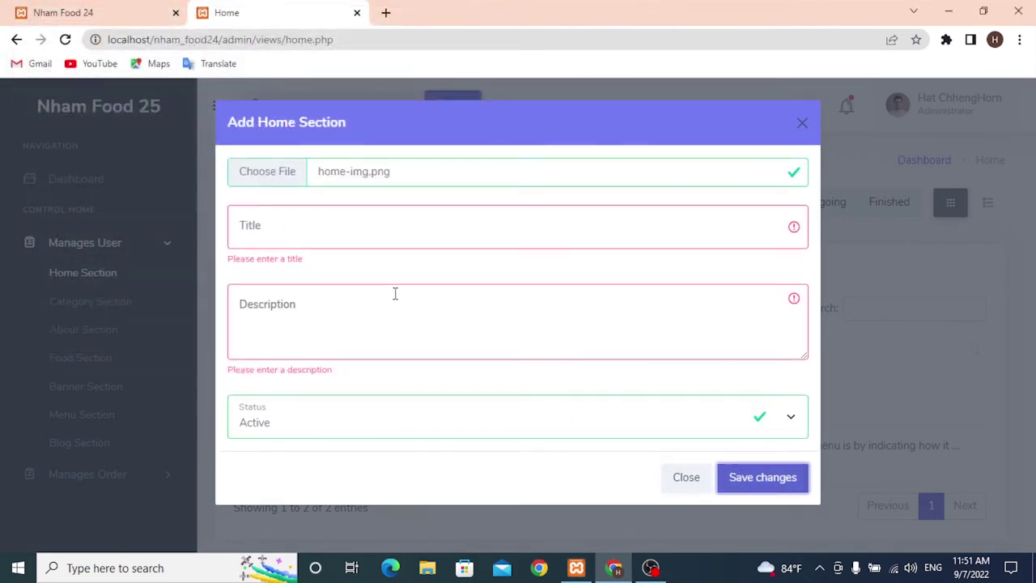
- Enter title 'Testing Food order' and description 'This is testing', keep Active, and save
{"action": "left_click", "coordinate": [307, 227]}
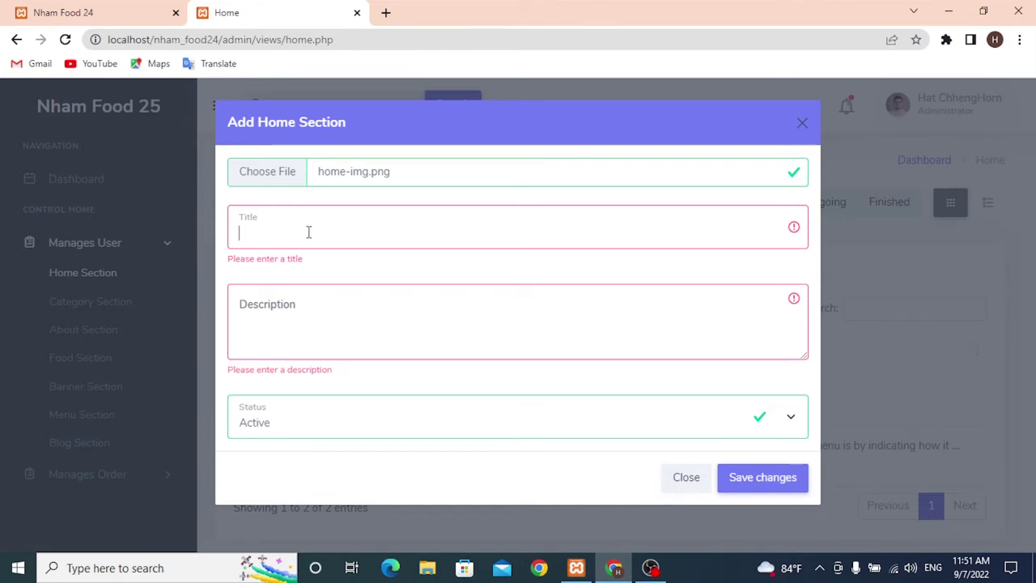
{"action": "type", "text": "Testi"}
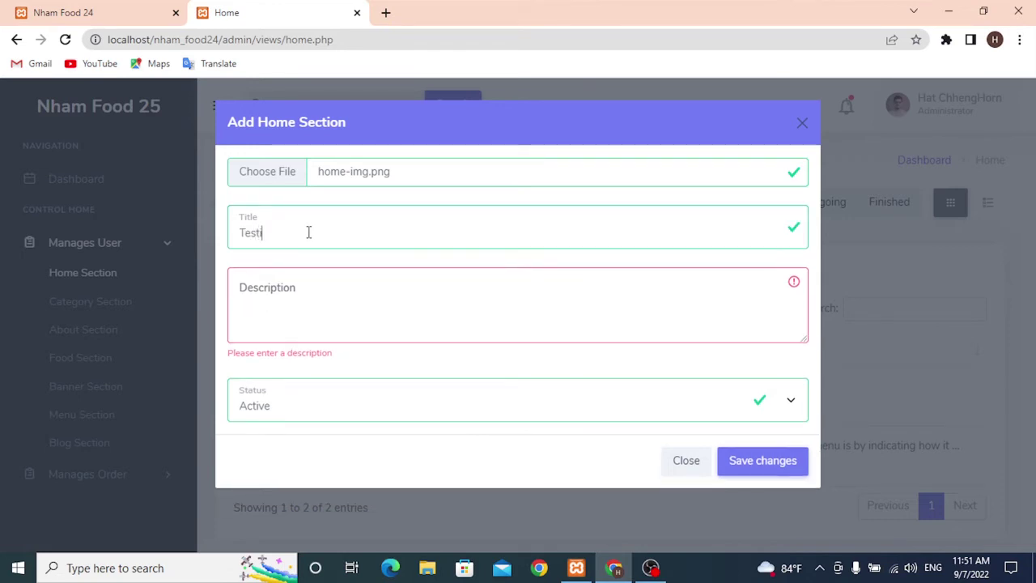
{"action": "type", "text": "ng Food order"}
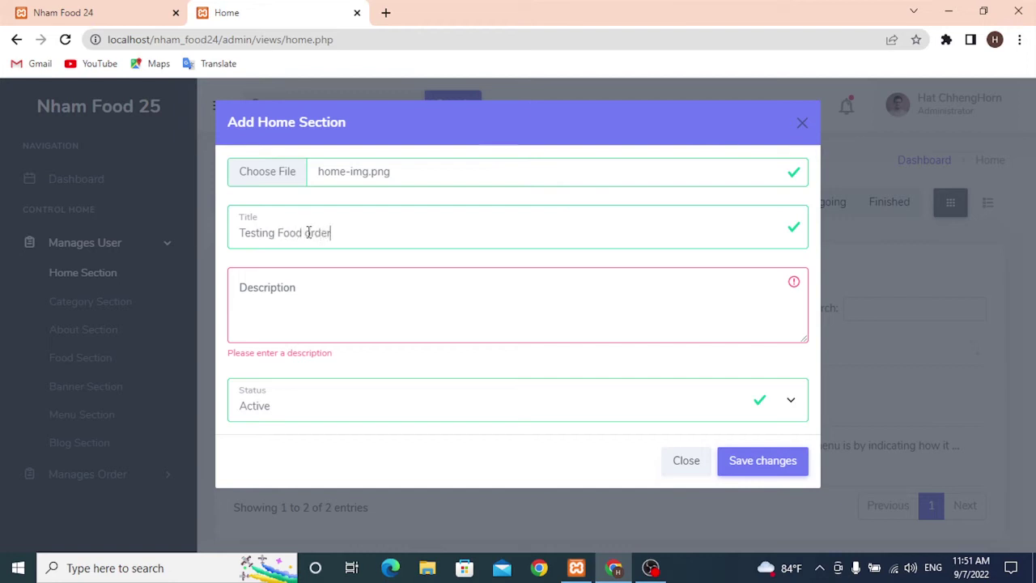
{"action": "type", "text": "This is testing"}
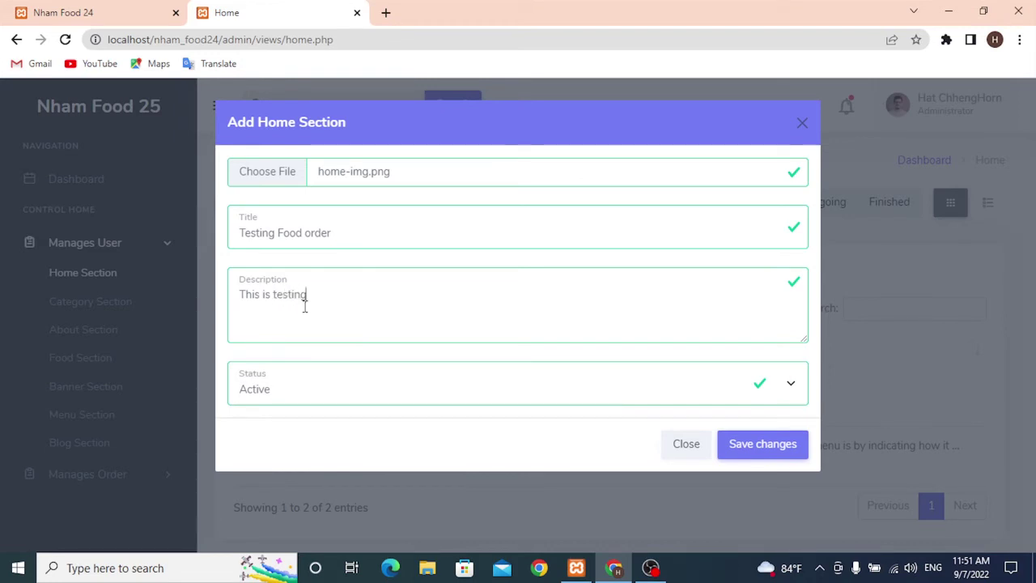
{"action": "left_click", "coordinate": [752, 446]}
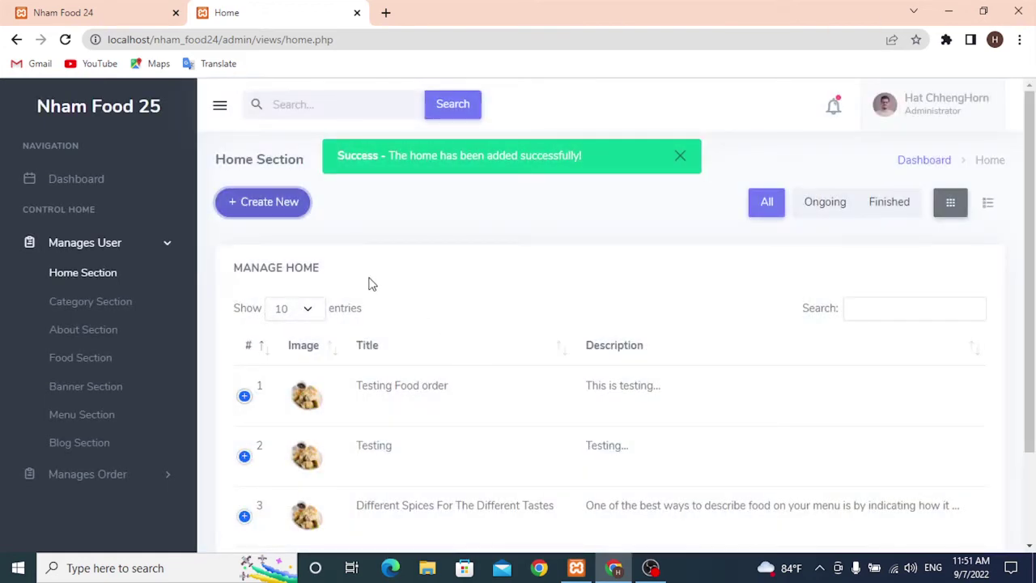
{"action": "left_click_drag", "start_coordinate": [450, 387], "coordinate": [361, 387]}
{"action": "left_click", "coordinate": [428, 400]}
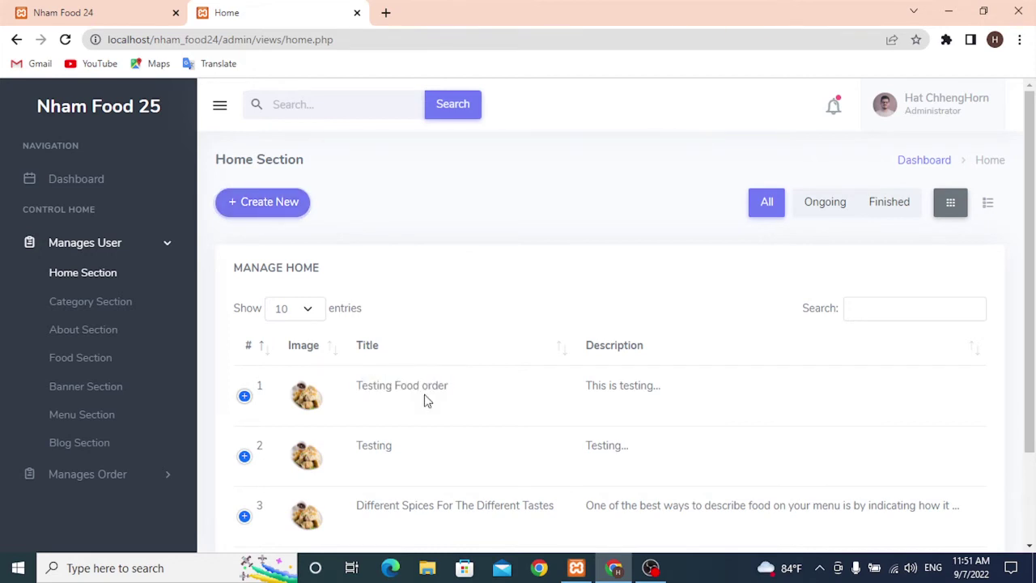
- Reload the storefront, verify the hero shows 'Testing Food Order' and 'This Is Testing', then return to admin
{"action": "left_click", "coordinate": [85, 14]}
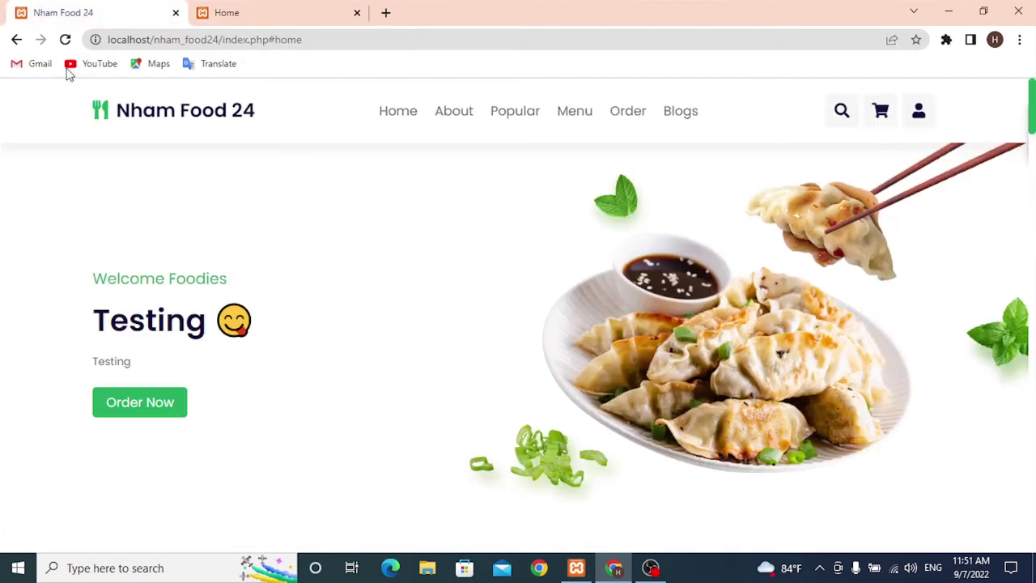
{"action": "left_click", "coordinate": [64, 42]}
{"action": "left_click_drag", "start_coordinate": [89, 326], "coordinate": [351, 323]}
{"action": "left_click", "coordinate": [460, 319]}
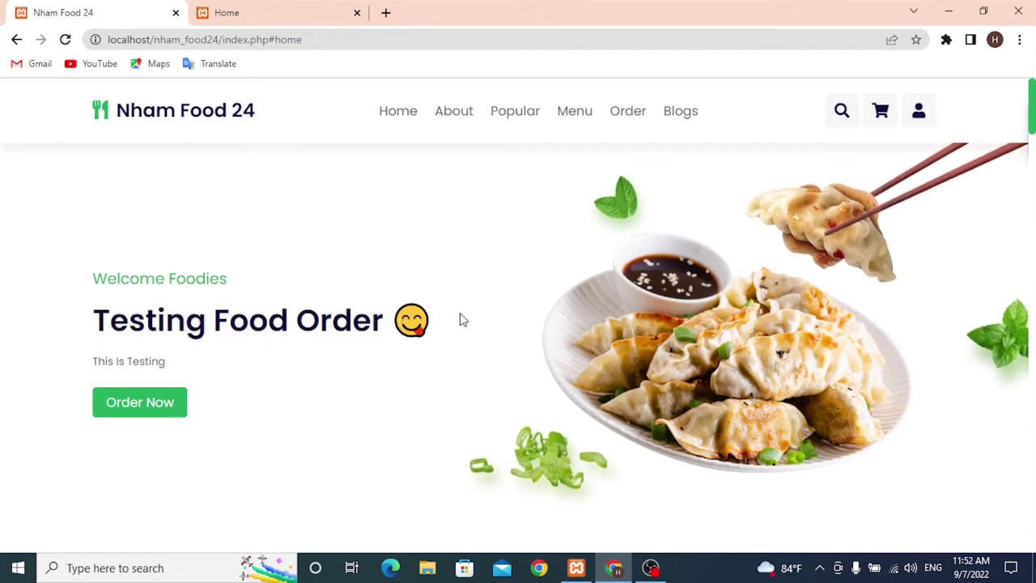
{"action": "left_click_drag", "start_coordinate": [191, 375], "coordinate": [92, 370]}
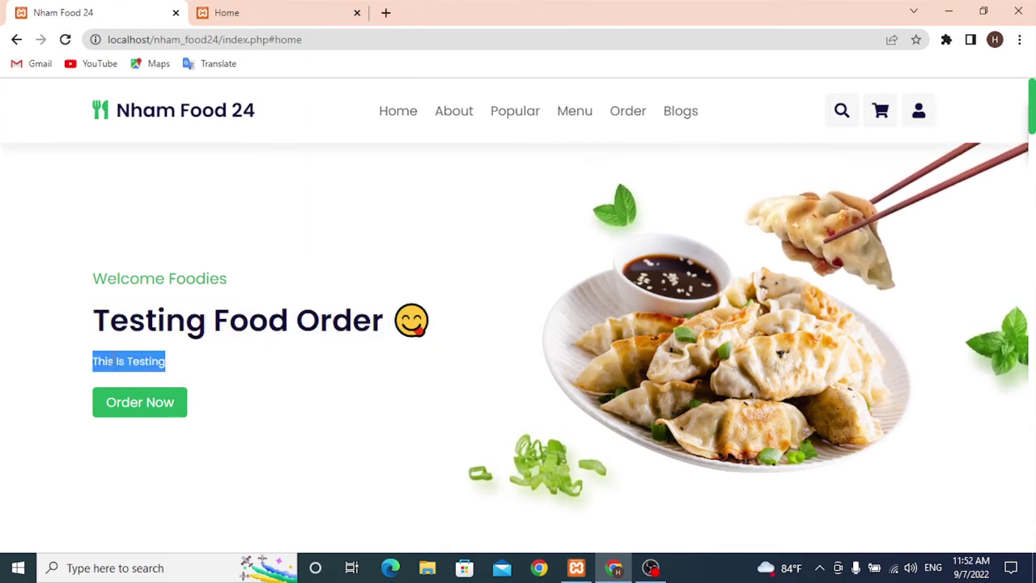
{"action": "left_click", "coordinate": [178, 365]}
{"action": "left_click_drag", "start_coordinate": [178, 365], "coordinate": [89, 363]}
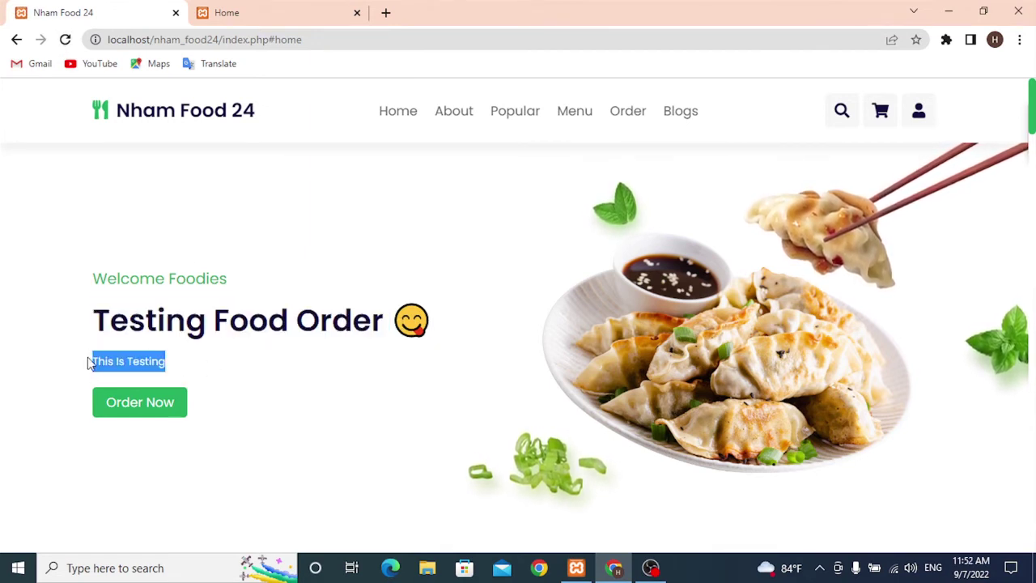
{"action": "left_click", "coordinate": [249, 356]}
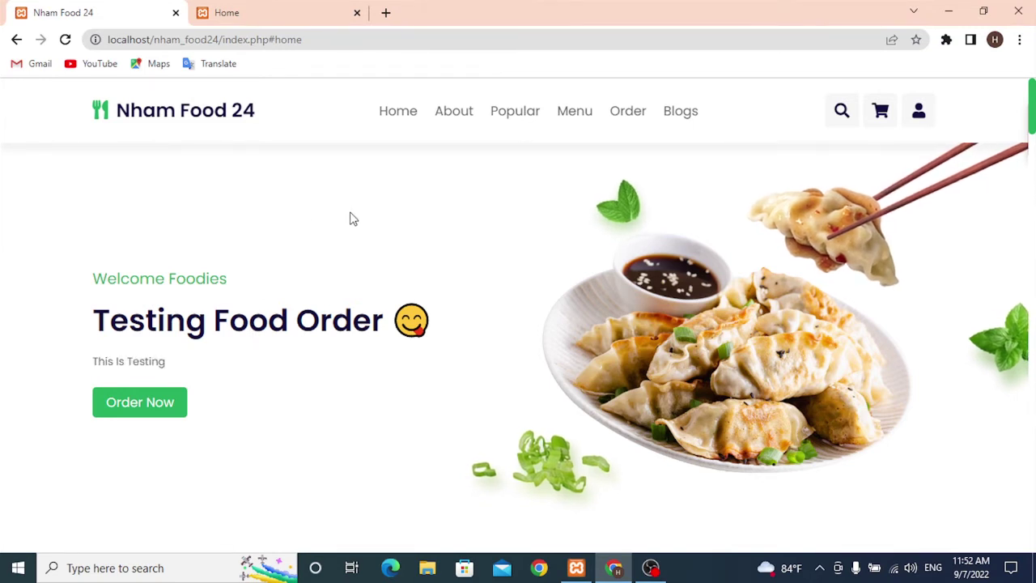
{"action": "left_click", "coordinate": [455, 117]}
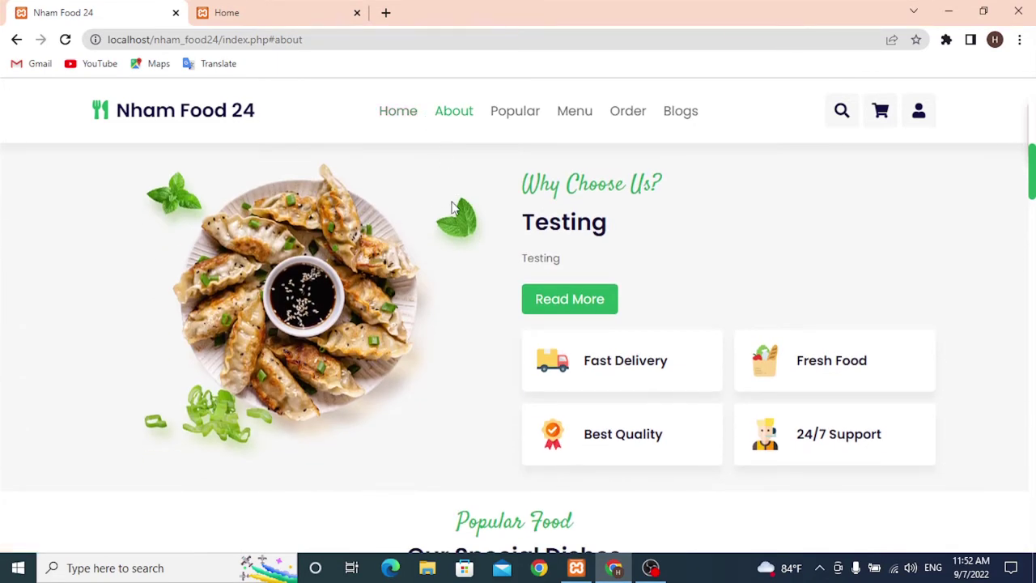
{"action": "left_click", "coordinate": [248, 9]}
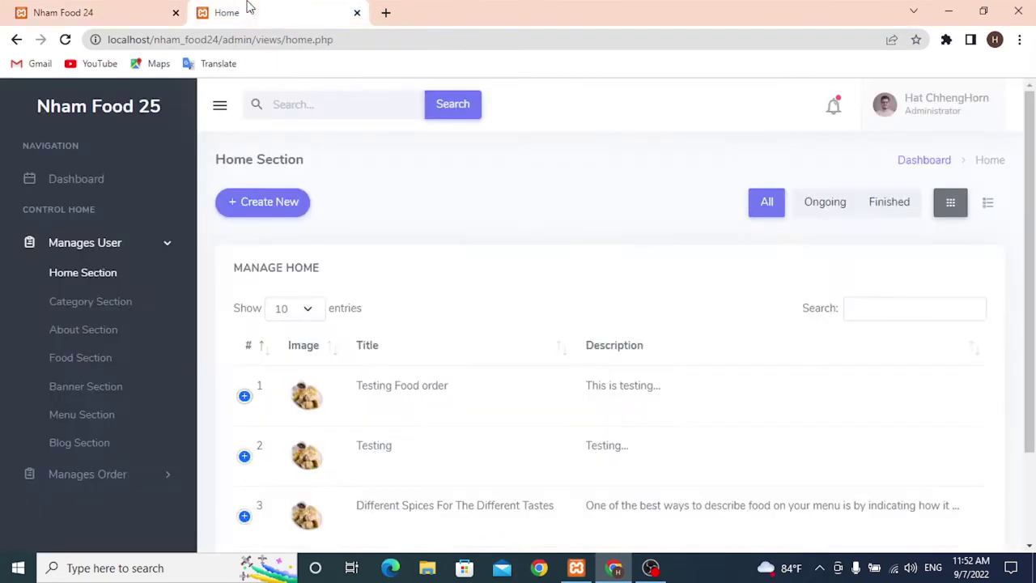
- In the About Section, set both title and description to 'Testing food' and save
{"action": "left_click", "coordinate": [94, 332]}
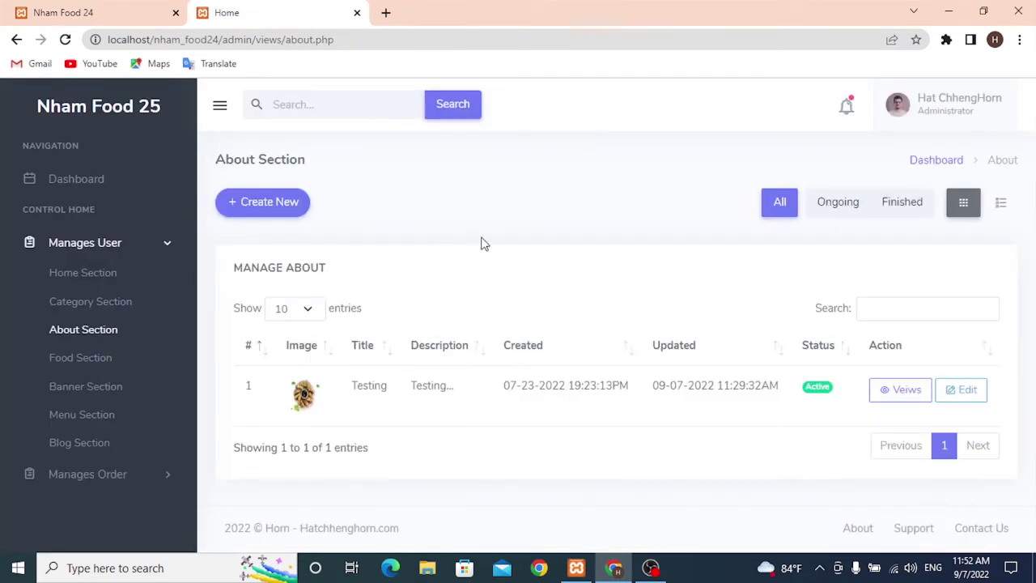
{"action": "left_click", "coordinate": [962, 390]}
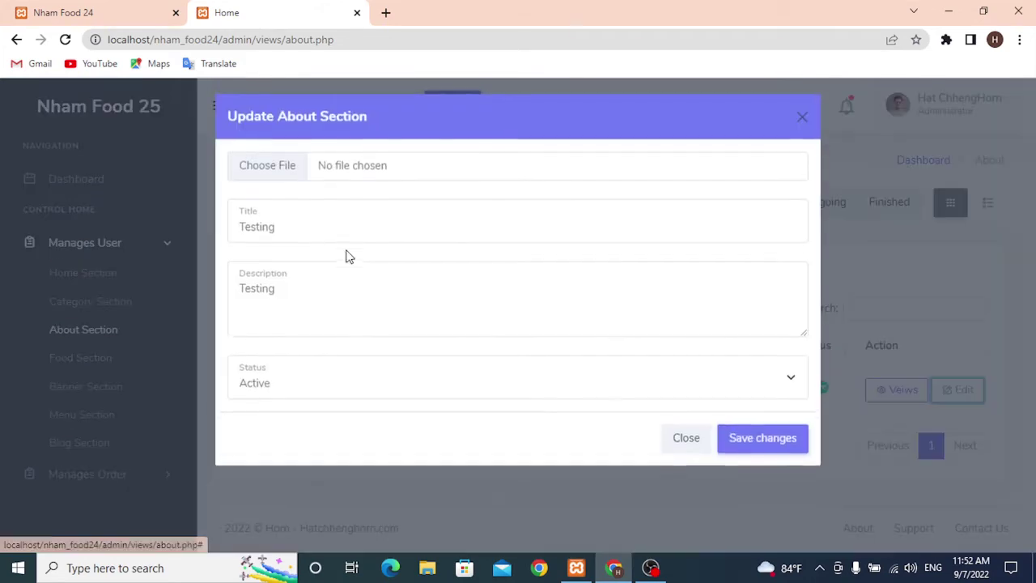
{"action": "left_click", "coordinate": [311, 237]}
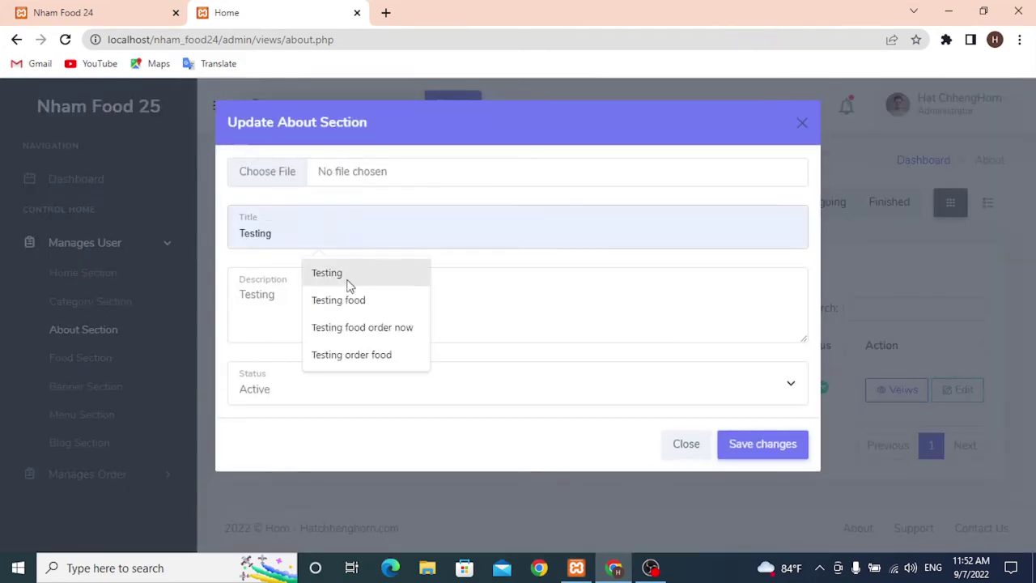
{"action": "left_click", "coordinate": [352, 301]}
{"action": "left_click", "coordinate": [325, 305]}
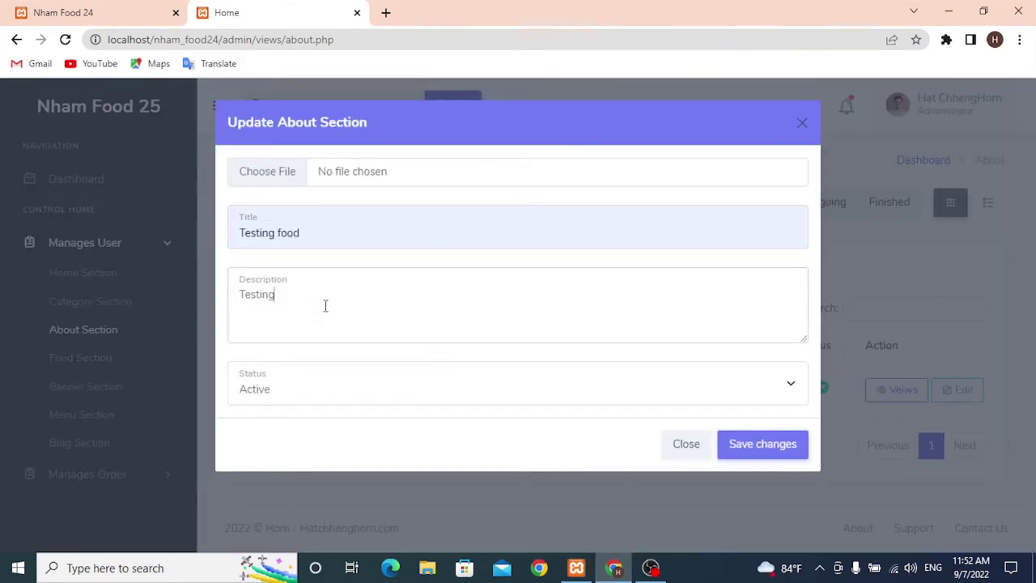
{"action": "type", "text": "food"}
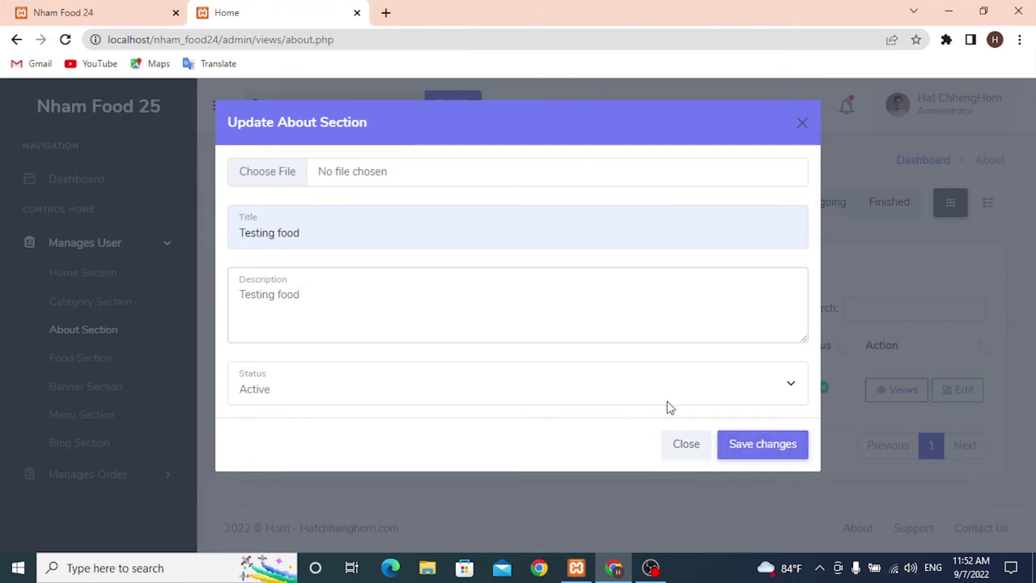
{"action": "left_click", "coordinate": [763, 451]}
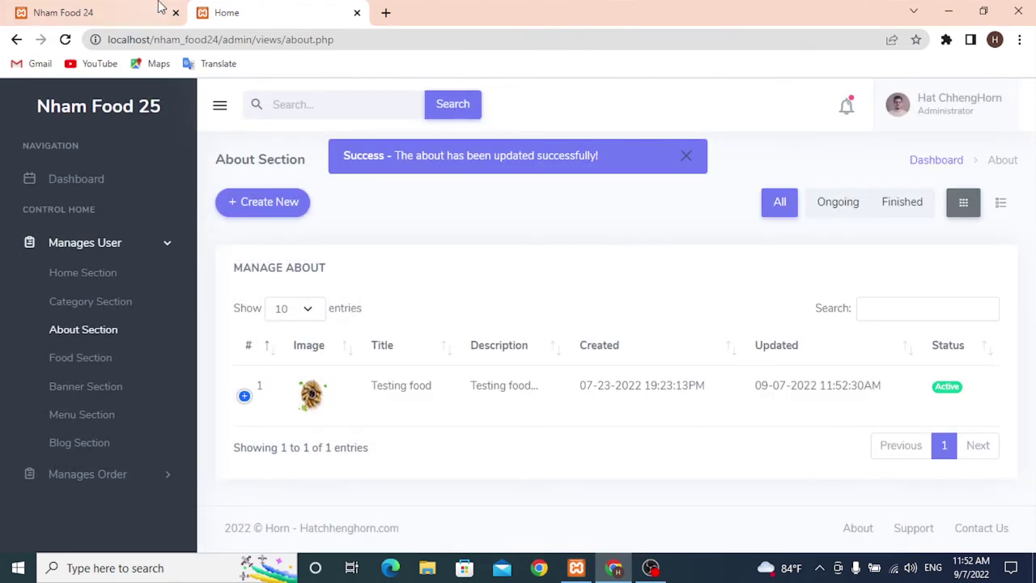
- Reload the storefront and confirm the About heading and text read 'Testing Food'
{"action": "left_click", "coordinate": [73, 8]}
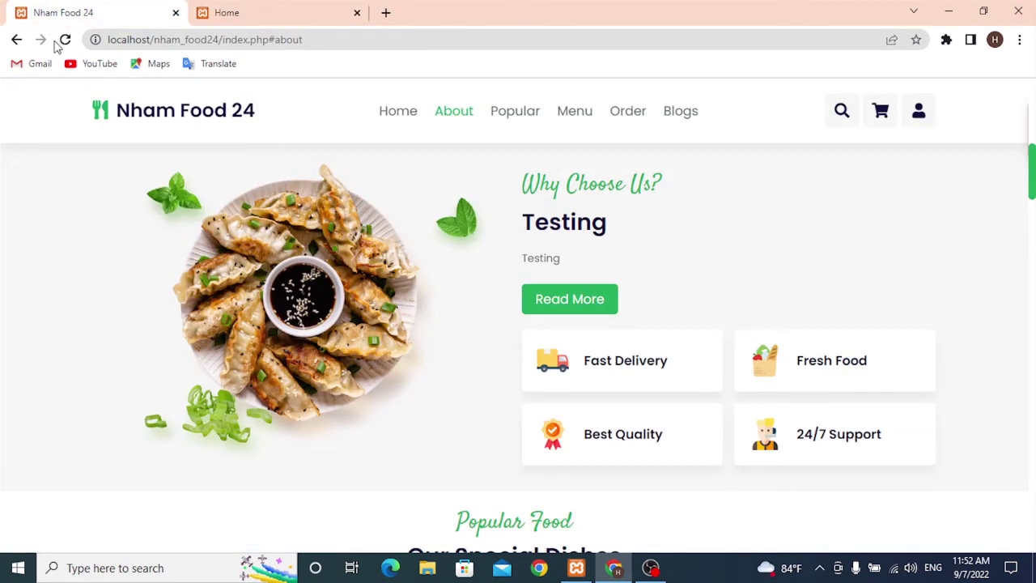
{"action": "left_click", "coordinate": [65, 39]}
{"action": "left_click_drag", "start_coordinate": [613, 261], "coordinate": [488, 243]}
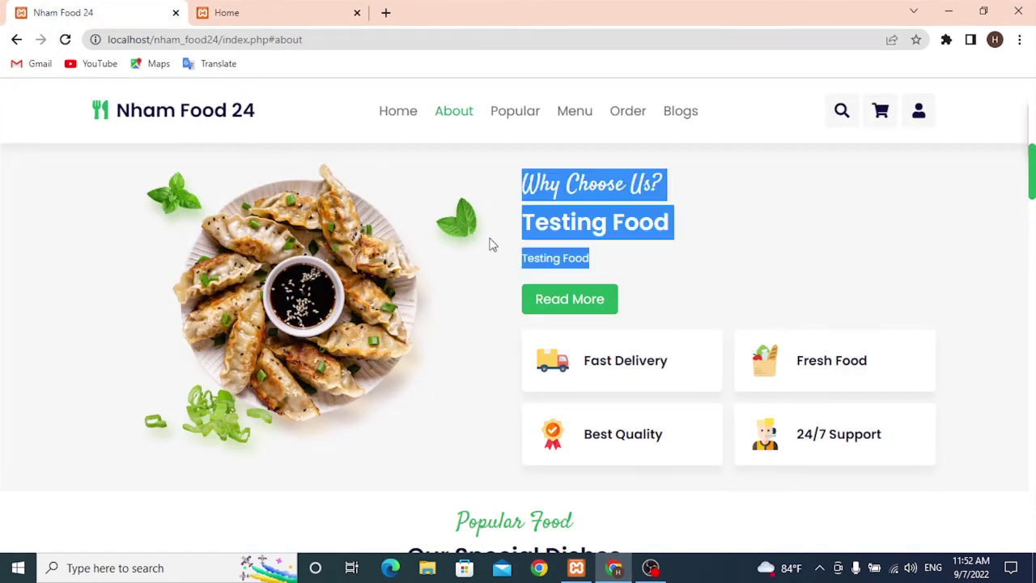
{"action": "left_click", "coordinate": [615, 224]}
{"action": "left_click_drag", "start_coordinate": [692, 229], "coordinate": [519, 224]}
{"action": "left_click_drag", "start_coordinate": [689, 251], "coordinate": [518, 257]}
{"action": "left_click", "coordinate": [660, 258]}
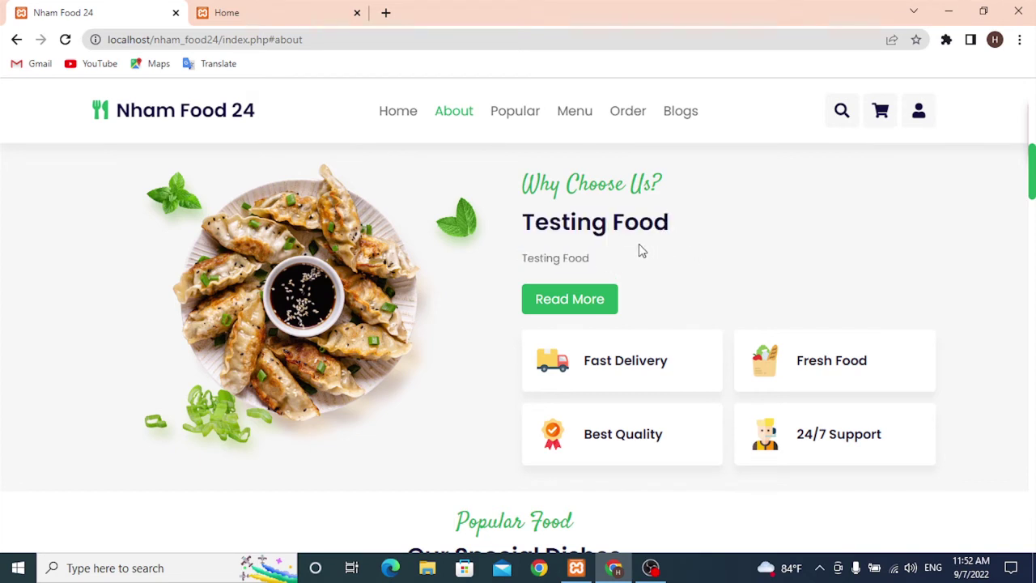
- Jump to the Popular Food section and look over the listed dishes
{"action": "left_click", "coordinate": [502, 117]}
{"action": "scroll", "coordinate": [293, 300], "scroll_direction": "down", "scroll_amount": 2}
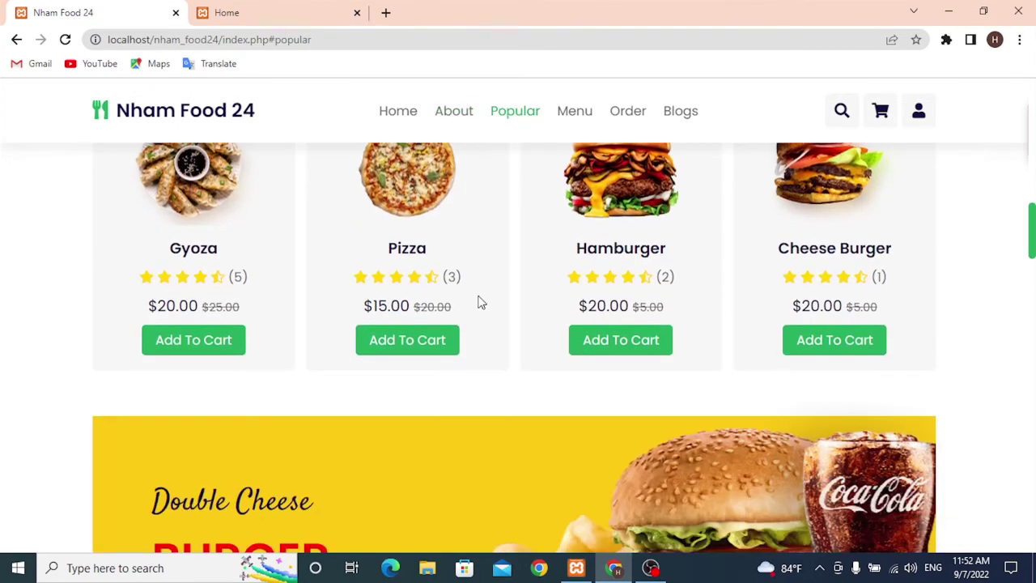
{"action": "scroll", "coordinate": [478, 300], "scroll_direction": "up", "scroll_amount": 1}
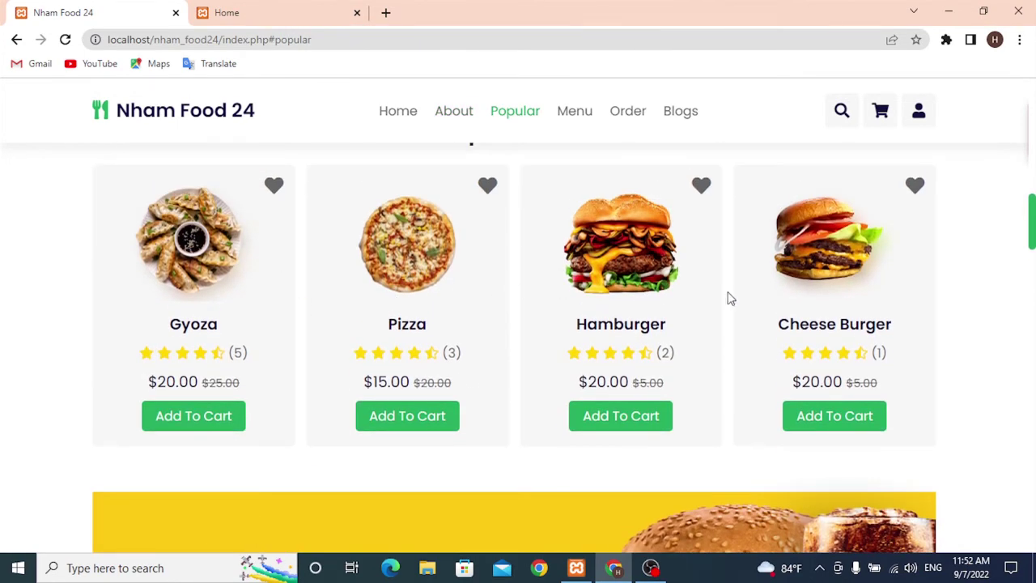
{"action": "scroll", "coordinate": [648, 296], "scroll_direction": "up", "scroll_amount": 1}
{"action": "scroll", "coordinate": [478, 330], "scroll_direction": "down", "scroll_amount": 1}
- In the admin Food Section, expand the Gyoza row's details
{"action": "left_click", "coordinate": [247, 10]}
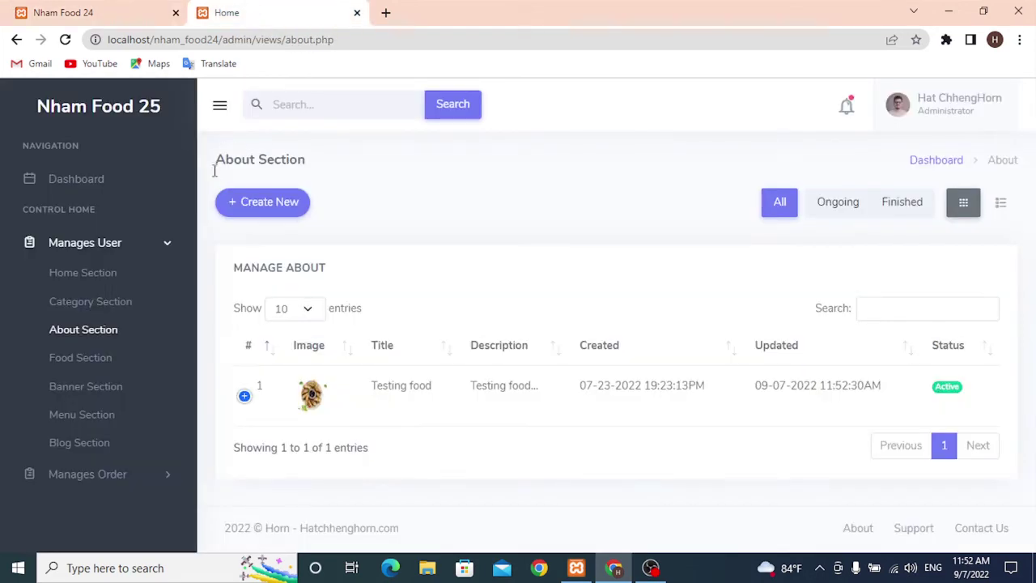
{"action": "left_click", "coordinate": [81, 358]}
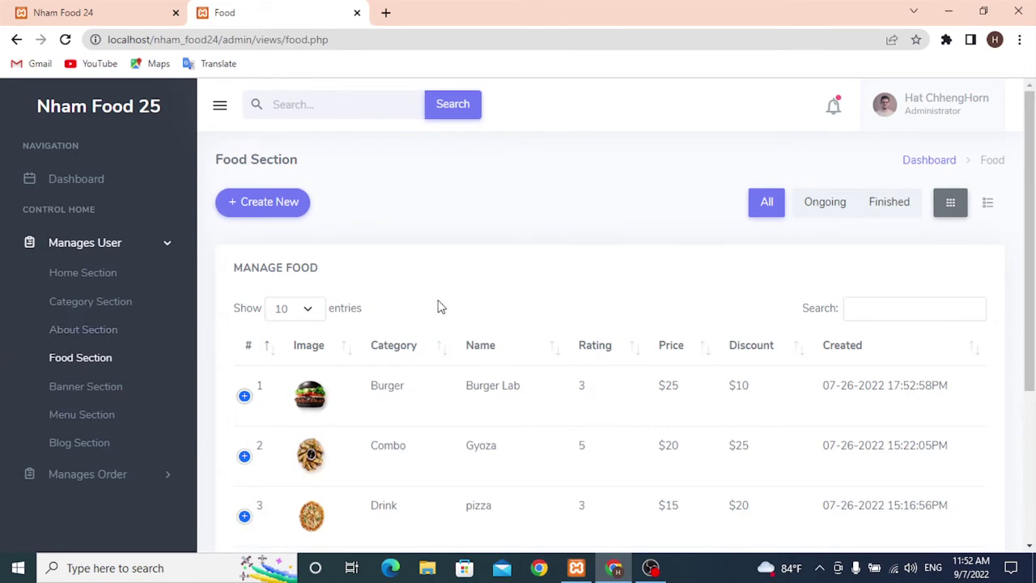
{"action": "scroll", "coordinate": [285, 317], "scroll_direction": "down", "scroll_amount": 2}
{"action": "left_click", "coordinate": [244, 306]}
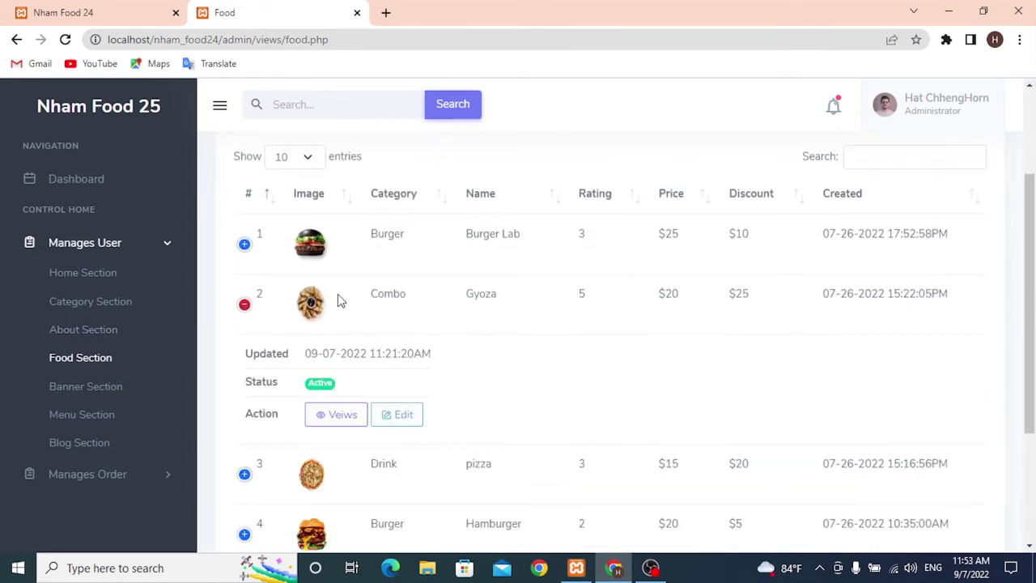
{"action": "scroll", "coordinate": [426, 303], "scroll_direction": "down", "scroll_amount": 1}
- Set Gyoza's status to Inactive, save, and reload the storefront to confirm it's hidden
{"action": "left_click", "coordinate": [396, 340]}
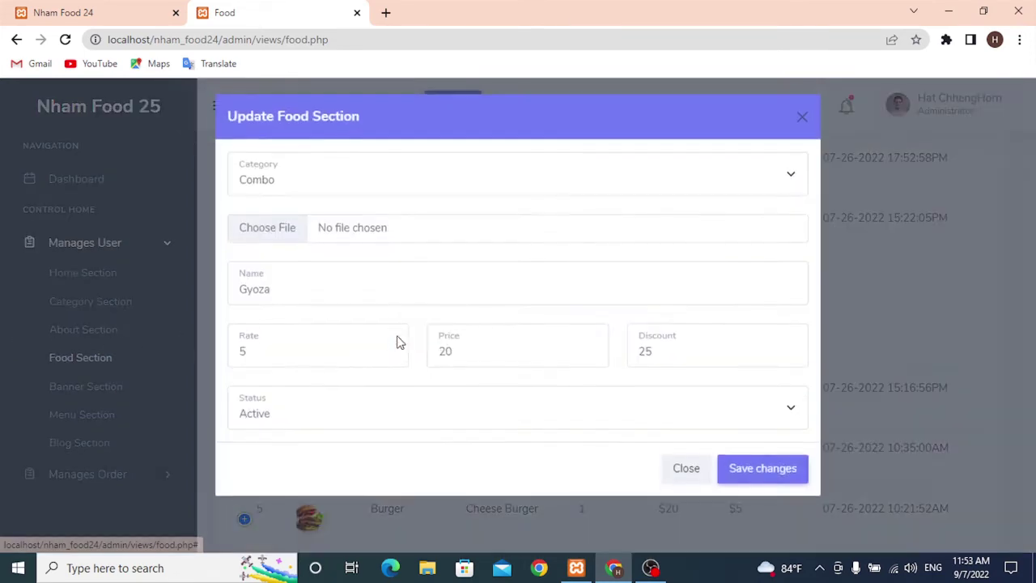
{"action": "left_click", "coordinate": [293, 418]}
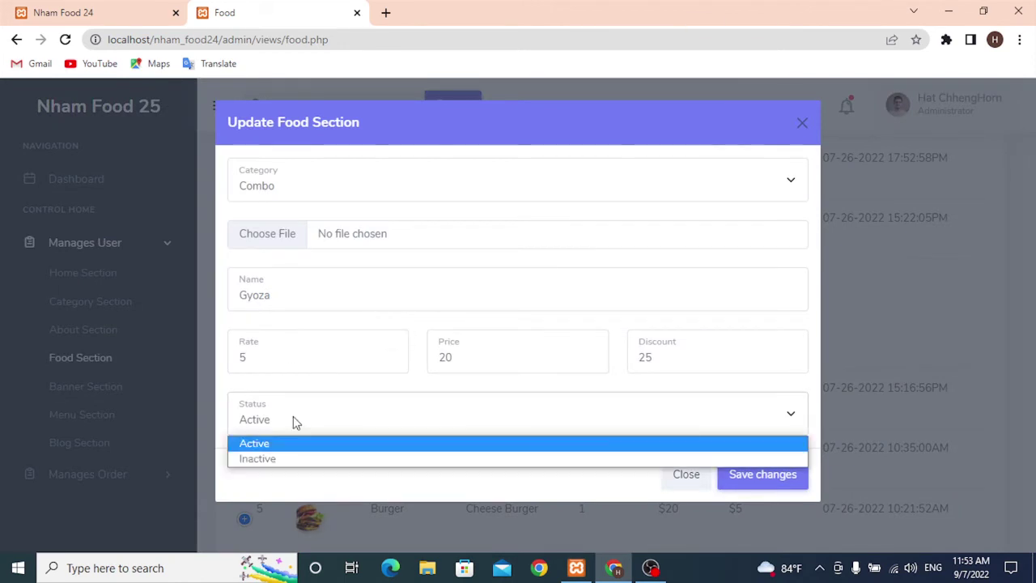
{"action": "left_click", "coordinate": [290, 458]}
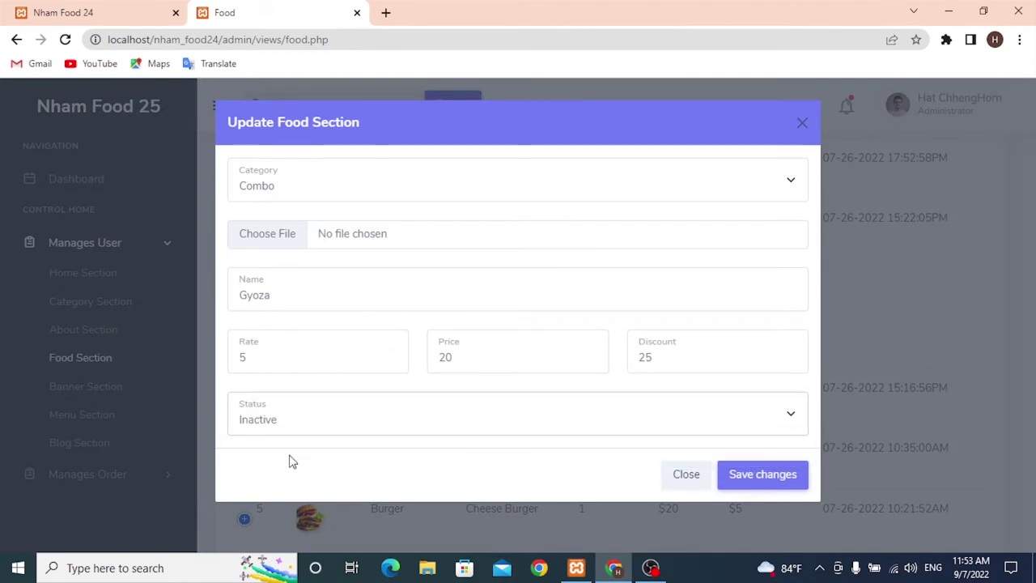
{"action": "double_click", "coordinate": [265, 296]}
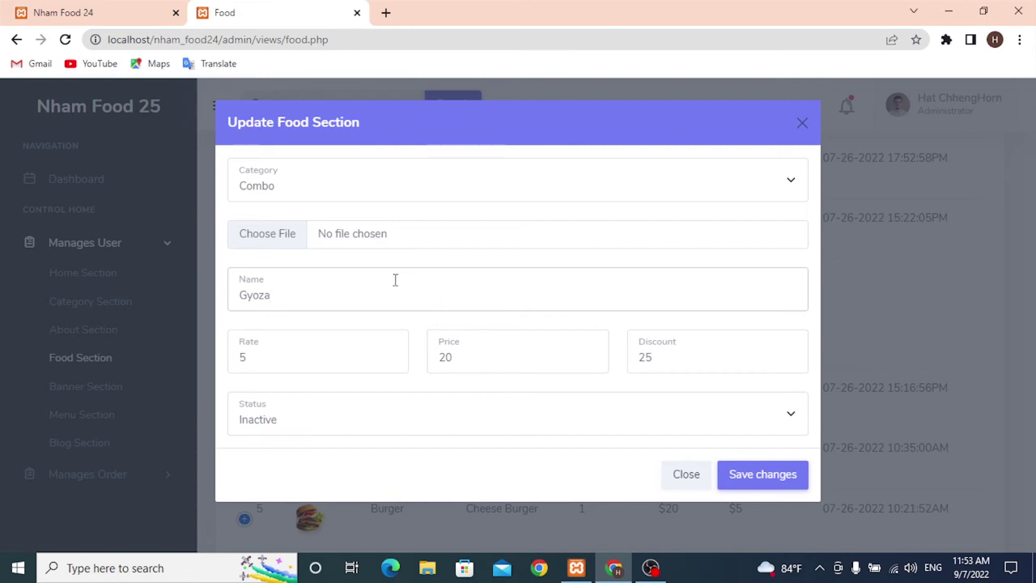
{"action": "left_click", "coordinate": [750, 476]}
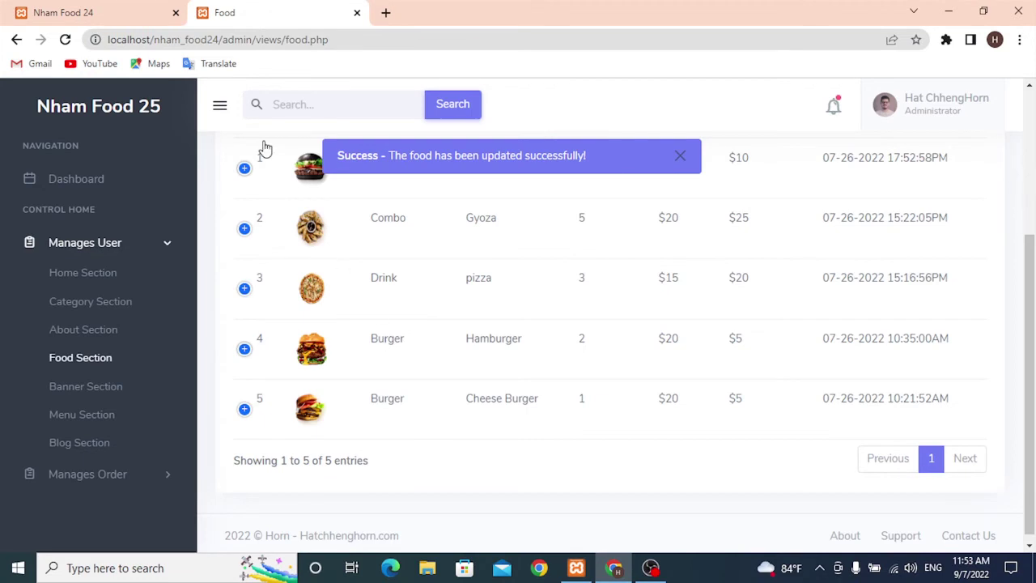
{"action": "left_click", "coordinate": [75, 12]}
{"action": "left_click", "coordinate": [66, 40]}
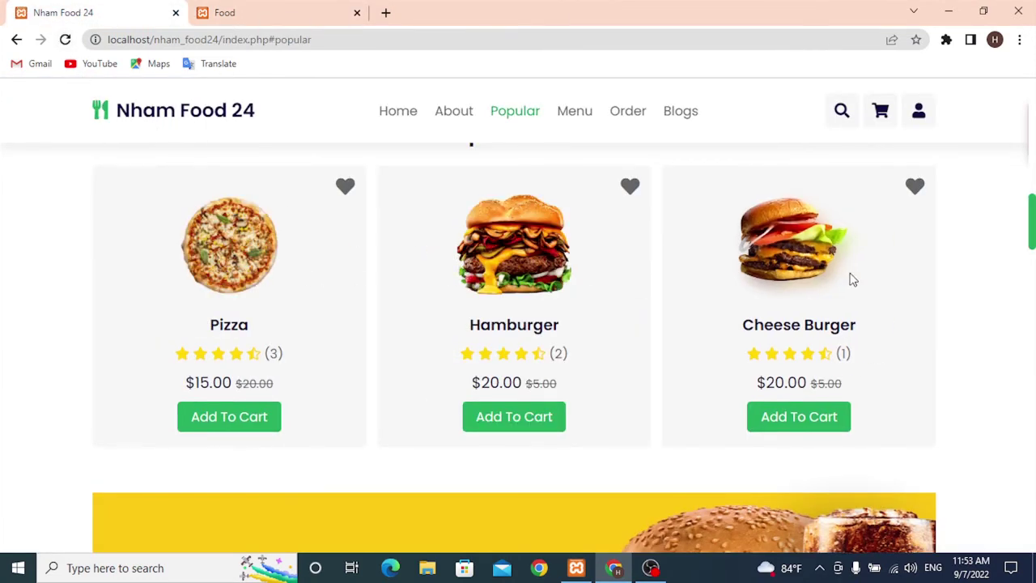
- Look over the storefront's Our Top Dishes menu section, then return to the admin food list
{"action": "left_click", "coordinate": [291, 12]}
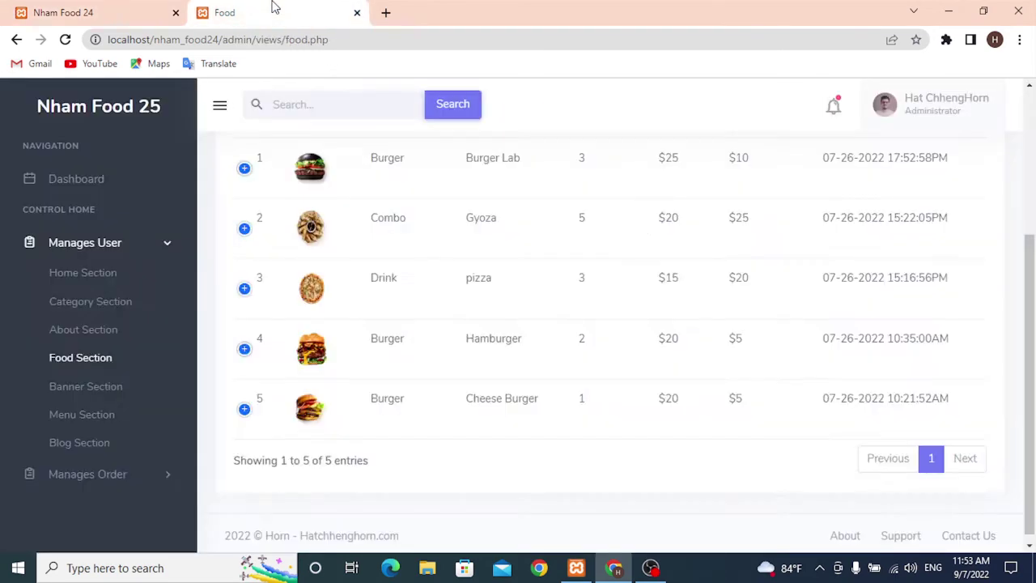
{"action": "left_click", "coordinate": [101, 10]}
{"action": "left_click", "coordinate": [575, 113]}
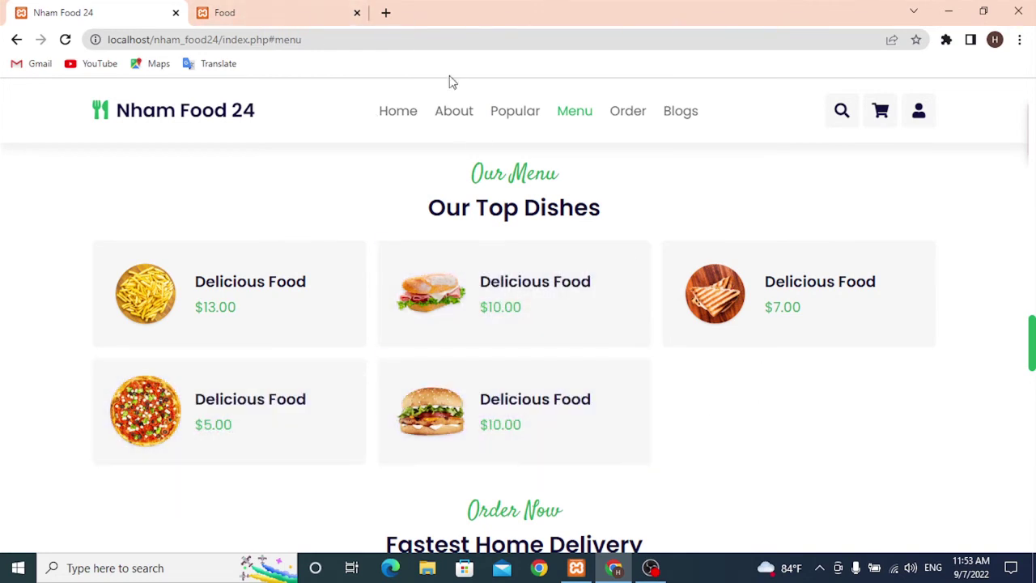
{"action": "left_click", "coordinate": [254, 10]}
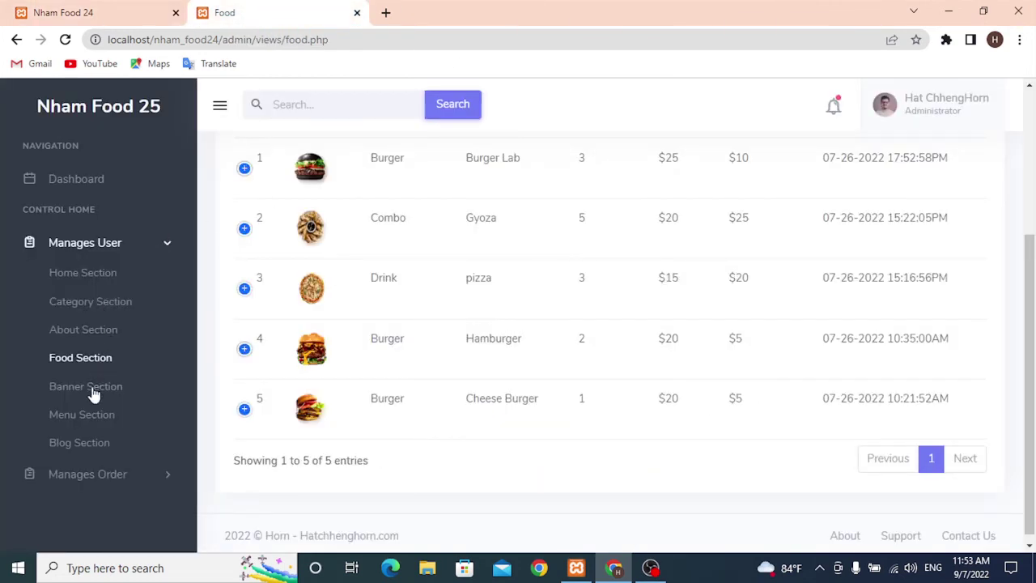
- Open the admin menu items list and look at the first item's edit form without changing it
{"action": "left_click", "coordinate": [89, 421]}
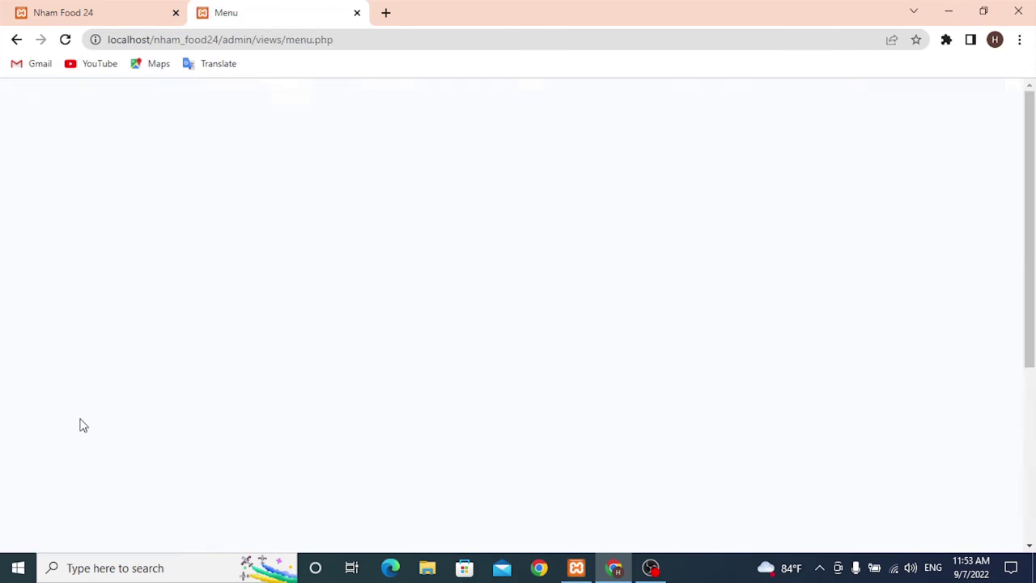
{"action": "scroll", "coordinate": [520, 326], "scroll_direction": "down", "scroll_amount": 3}
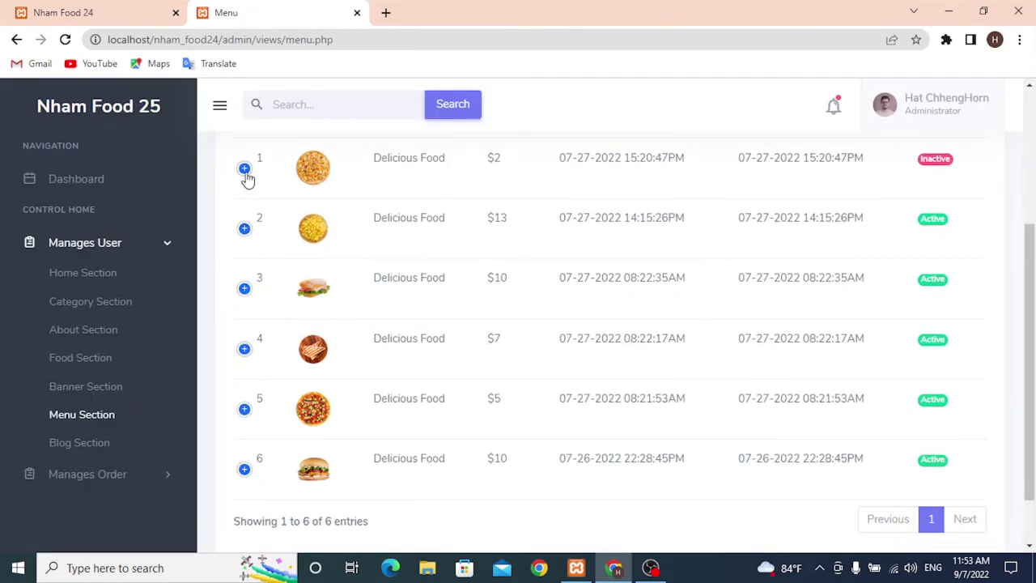
{"action": "left_click", "coordinate": [245, 168]}
{"action": "left_click", "coordinate": [411, 233]}
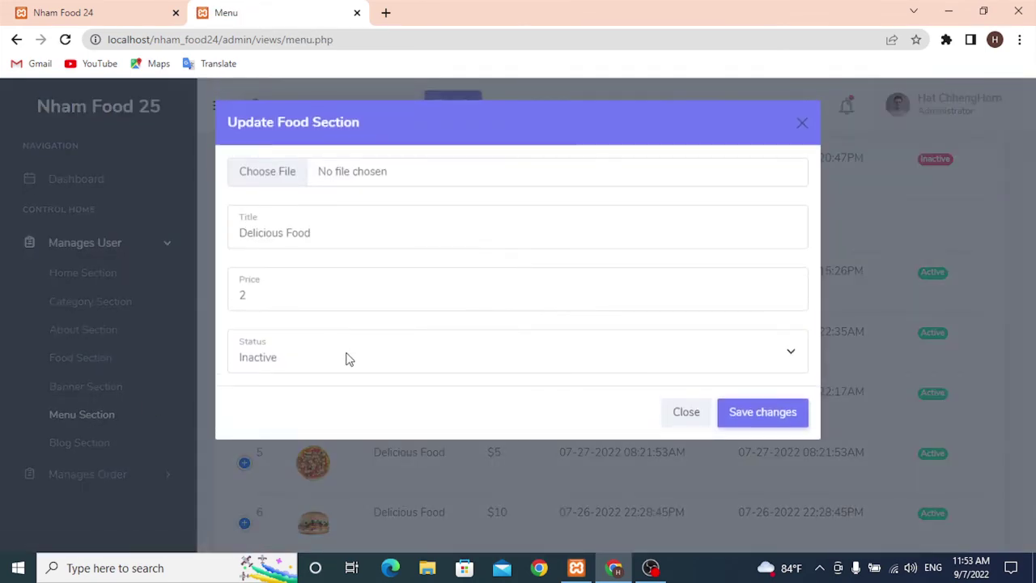
{"action": "left_click", "coordinate": [685, 414]}
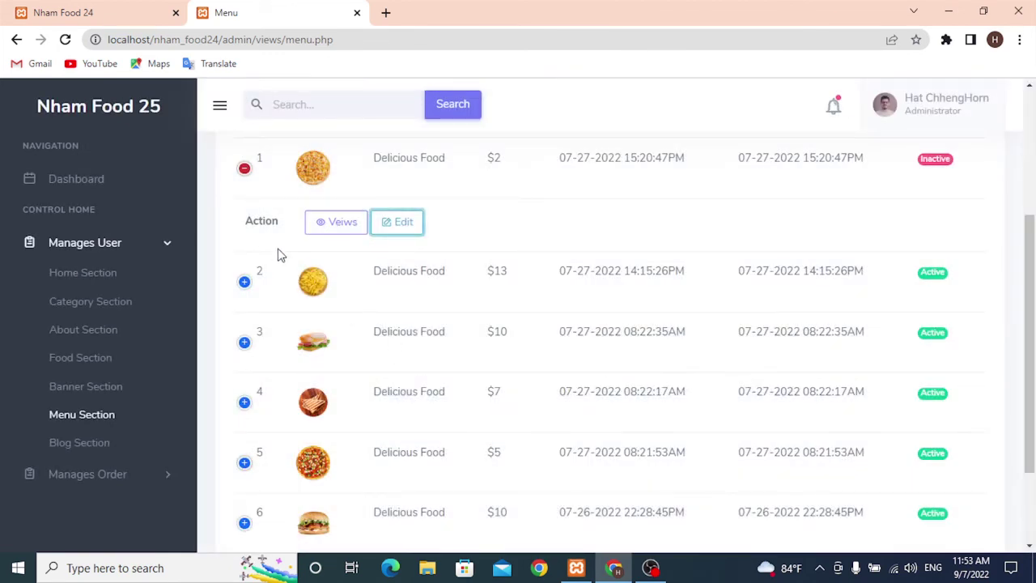
- Set the $13 menu item's status to Inactive and save it
{"action": "left_click", "coordinate": [244, 282]}
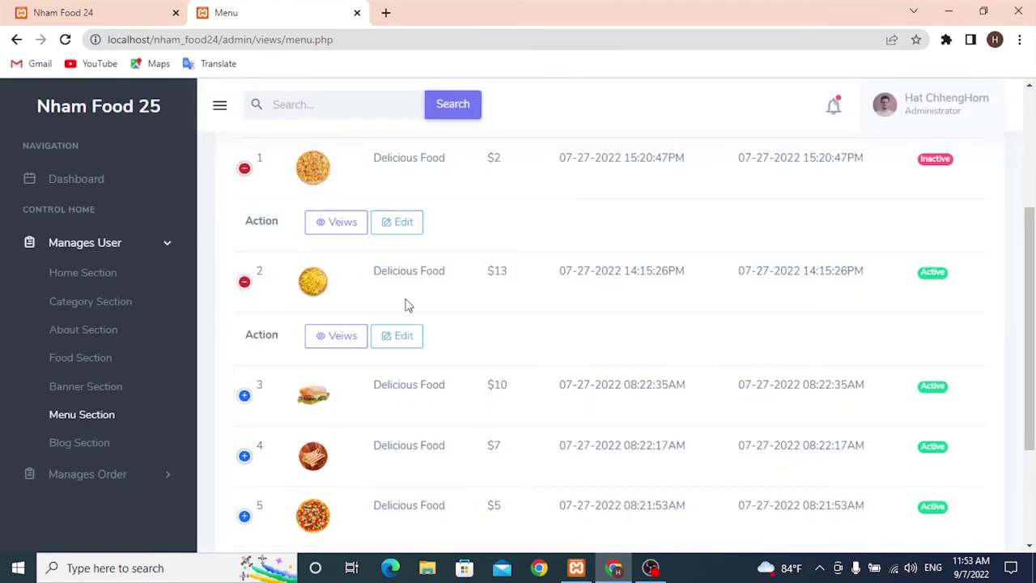
{"action": "left_click", "coordinate": [397, 335]}
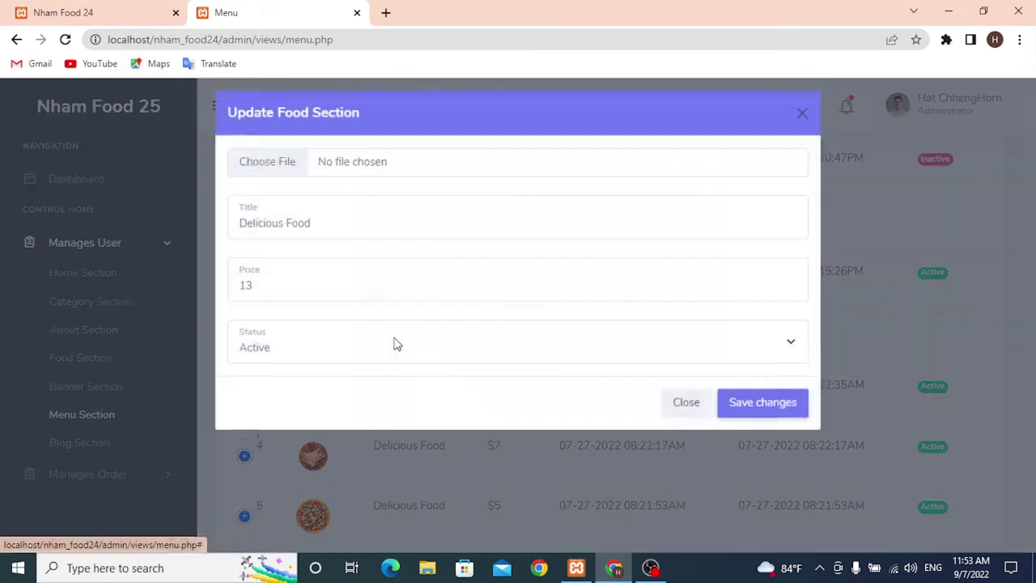
{"action": "left_click", "coordinate": [317, 359]}
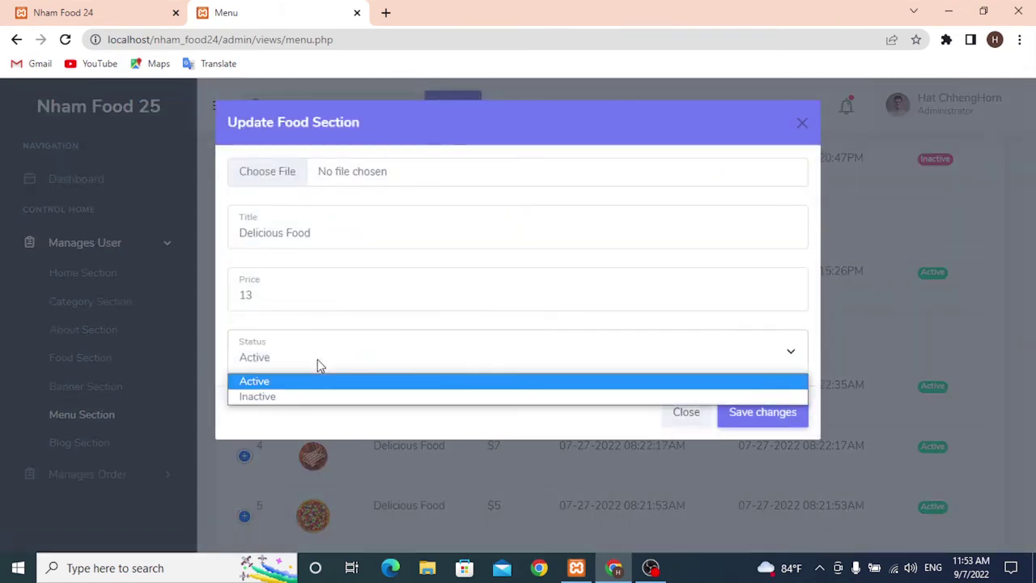
{"action": "left_click", "coordinate": [287, 394]}
{"action": "left_click", "coordinate": [746, 412]}
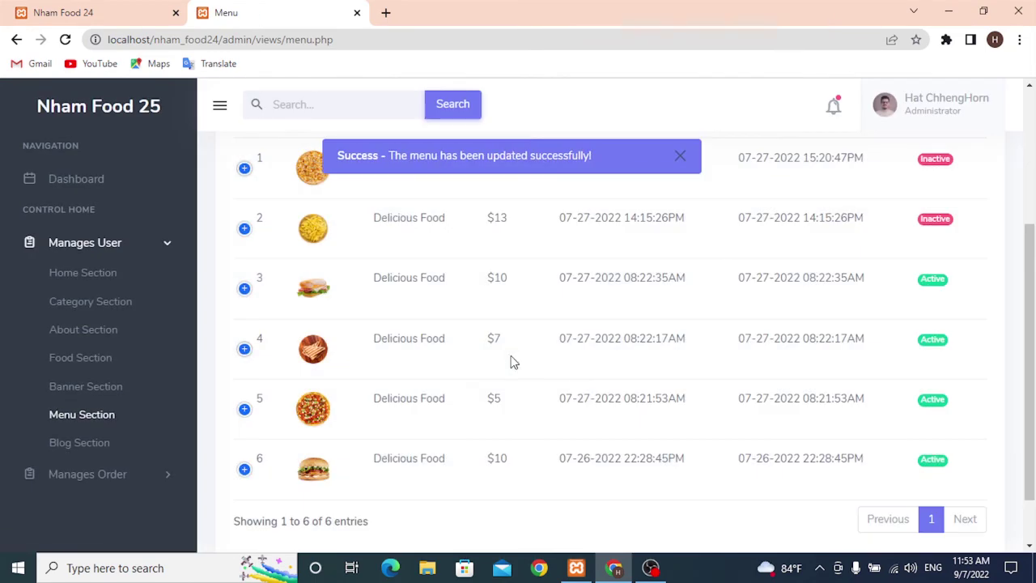
- Set the first $10 menu item to Inactive, save it, and bring up the storefront menu
{"action": "scroll", "coordinate": [348, 328], "scroll_direction": "down", "scroll_amount": 2}
{"action": "scroll", "coordinate": [899, 270], "scroll_direction": "up", "scroll_amount": 1}
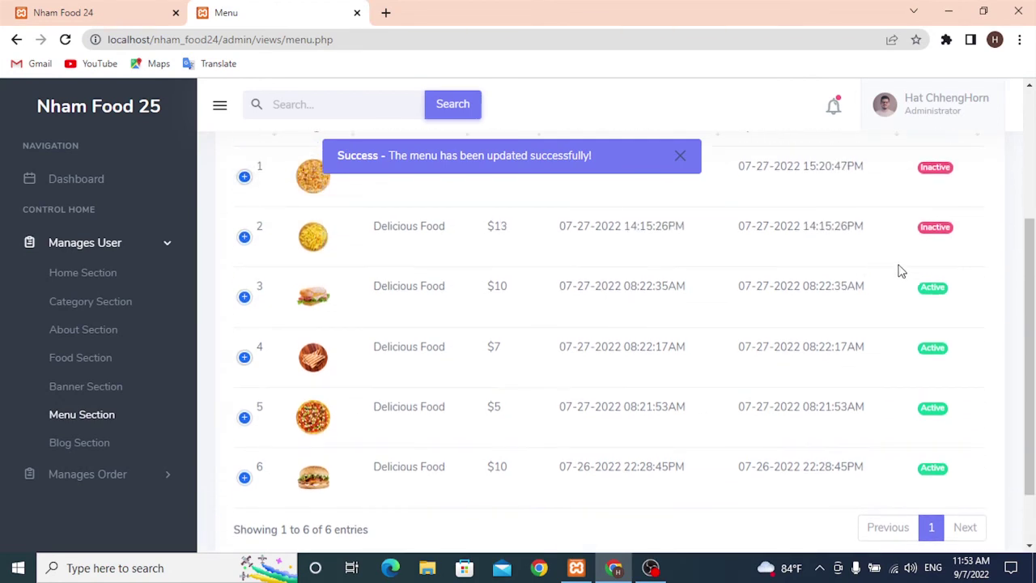
{"action": "scroll", "coordinate": [925, 281], "scroll_direction": "down", "scroll_amount": 1}
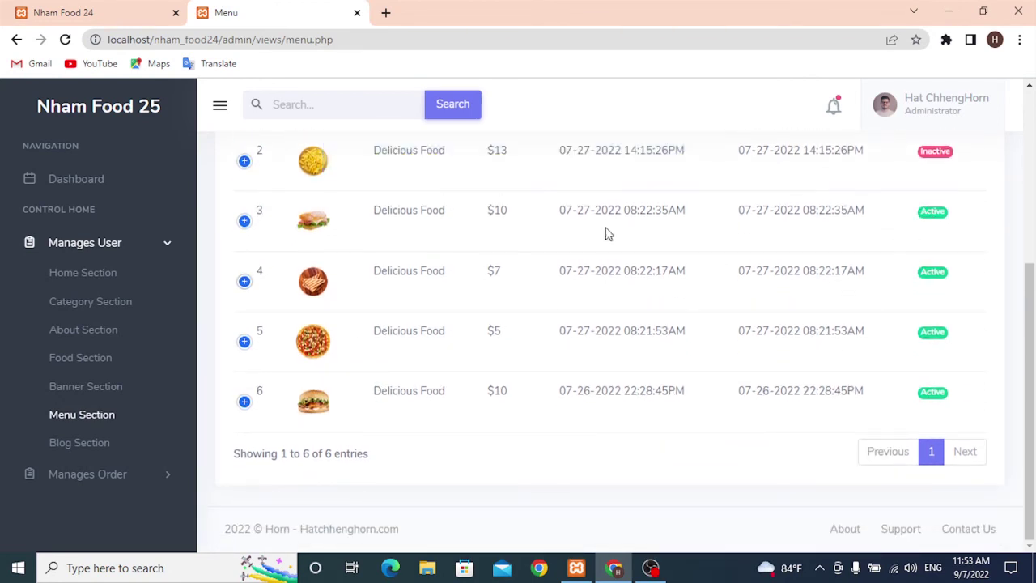
{"action": "left_click", "coordinate": [244, 221]}
{"action": "left_click", "coordinate": [390, 279]}
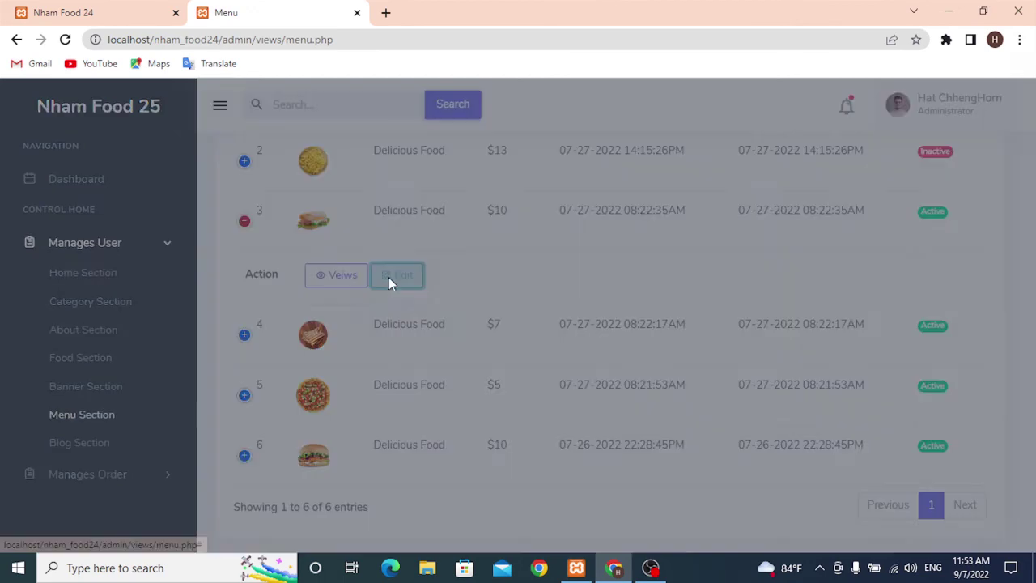
{"action": "left_click", "coordinate": [313, 358]}
{"action": "left_click", "coordinate": [293, 397]}
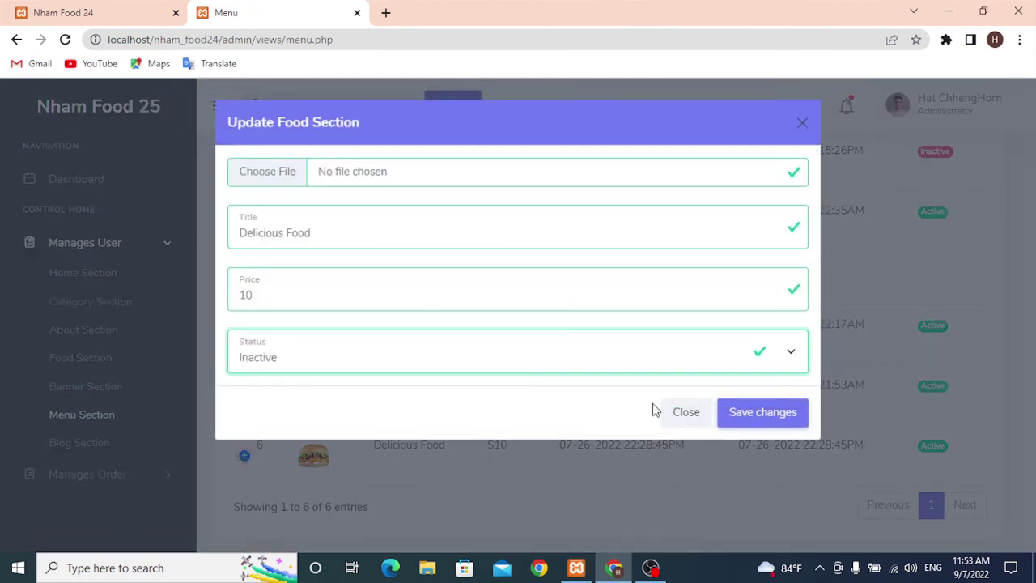
{"action": "left_click", "coordinate": [762, 412]}
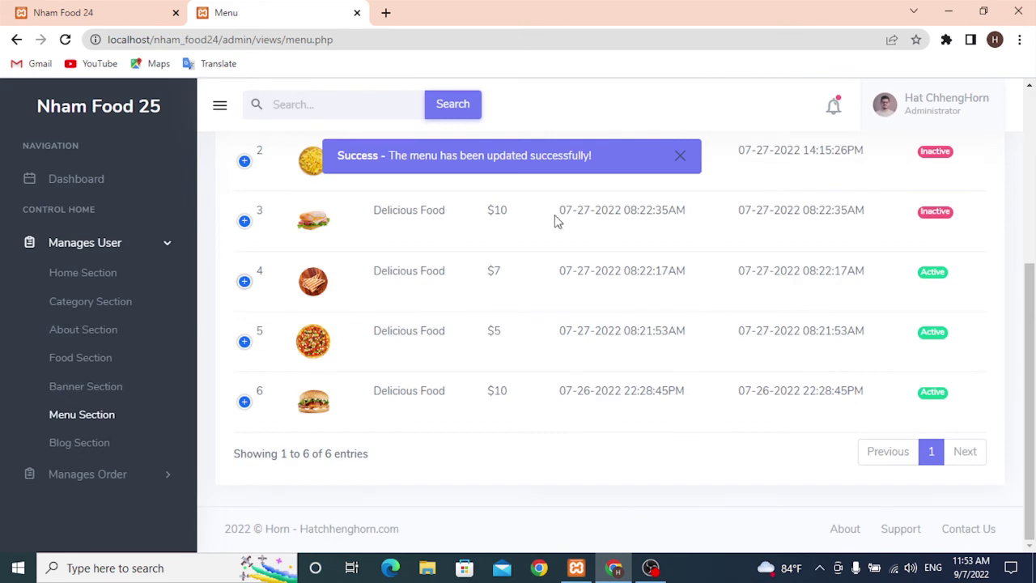
{"action": "left_click", "coordinate": [71, 9]}
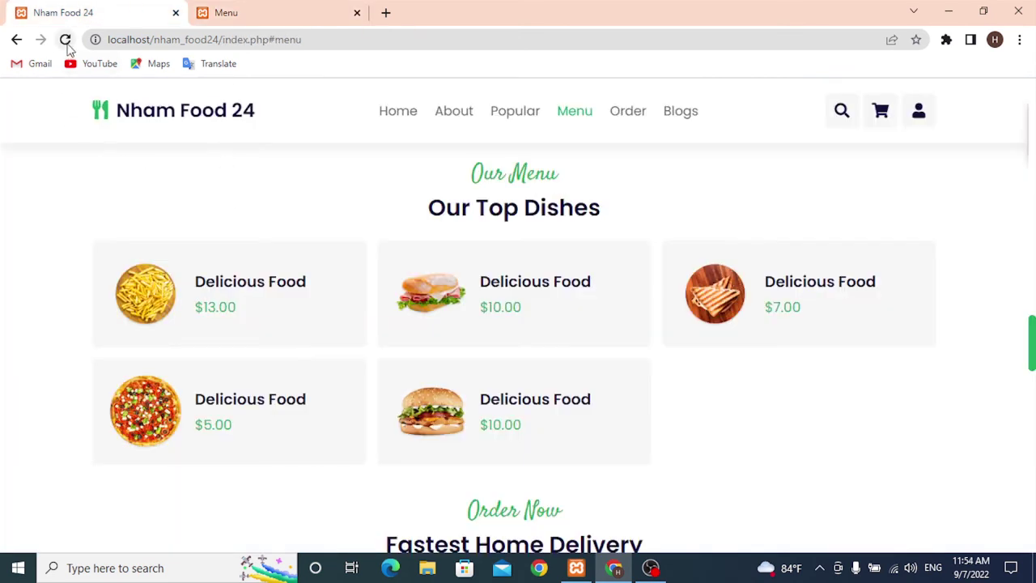
- Reload the storefront to show only the $7, $5 and $10 dishes, check Order and Blogs, then return to admin
{"action": "left_click", "coordinate": [66, 40]}
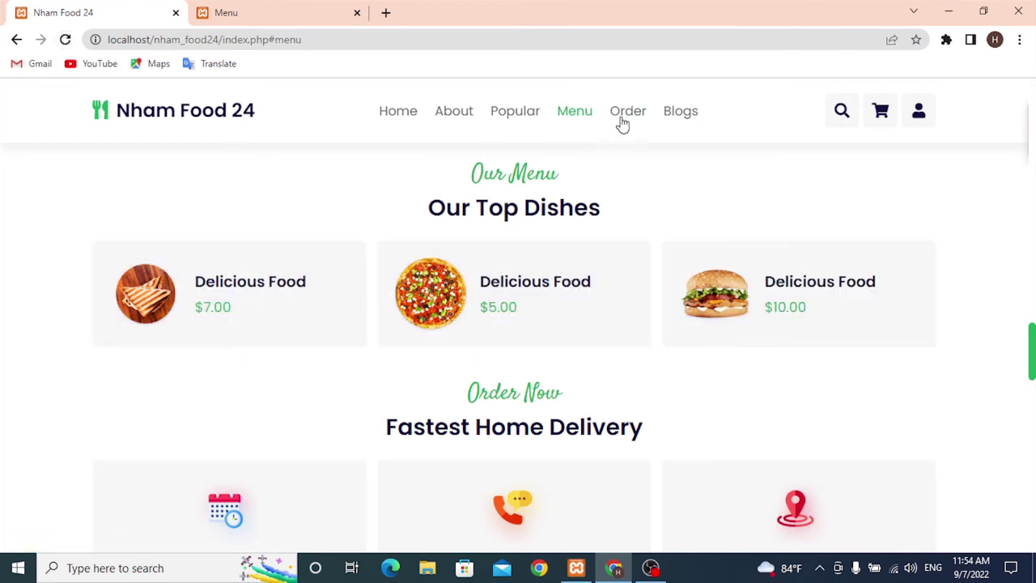
{"action": "left_click", "coordinate": [624, 119]}
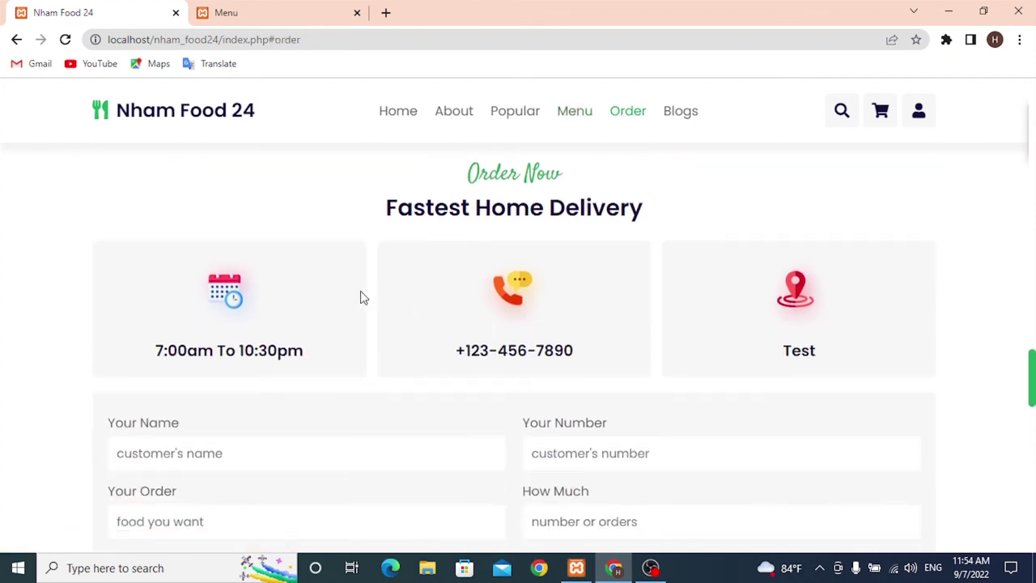
{"action": "left_click", "coordinate": [677, 121]}
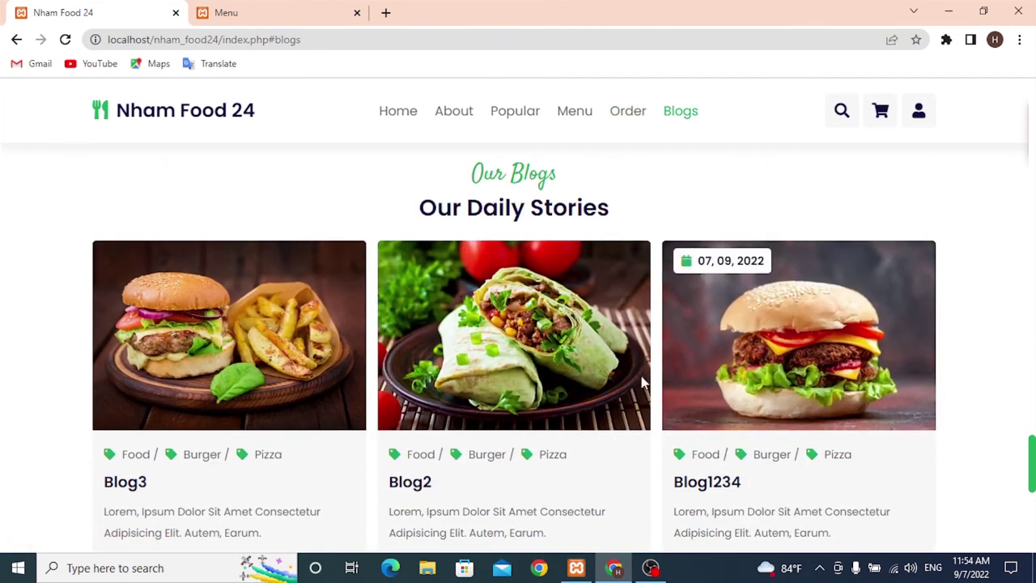
{"action": "left_click", "coordinate": [261, 8]}
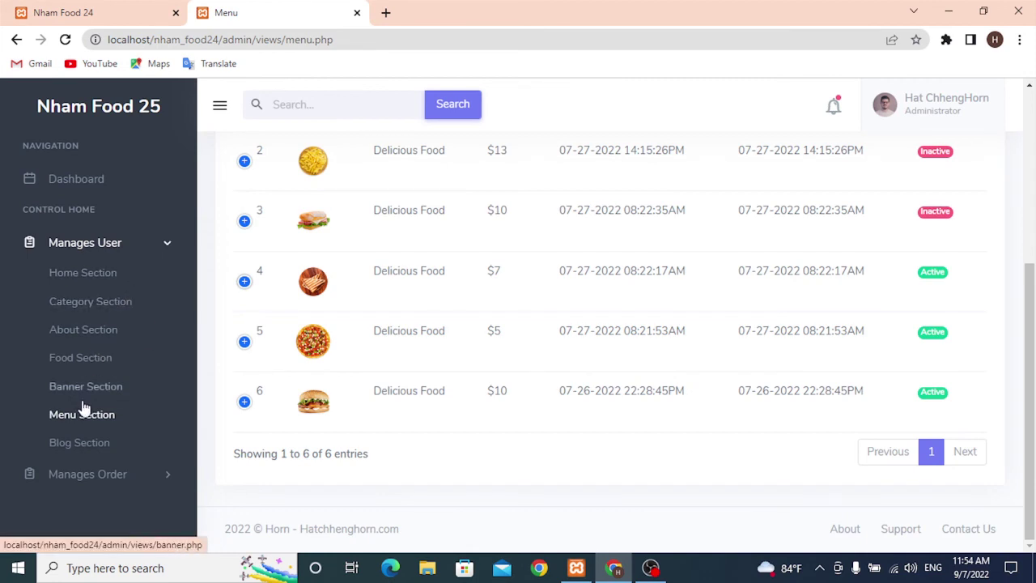
- In the admin Blog Section, set blog3's status to Inactive, save it, and bring up the storefront blogs
{"action": "left_click", "coordinate": [81, 443]}
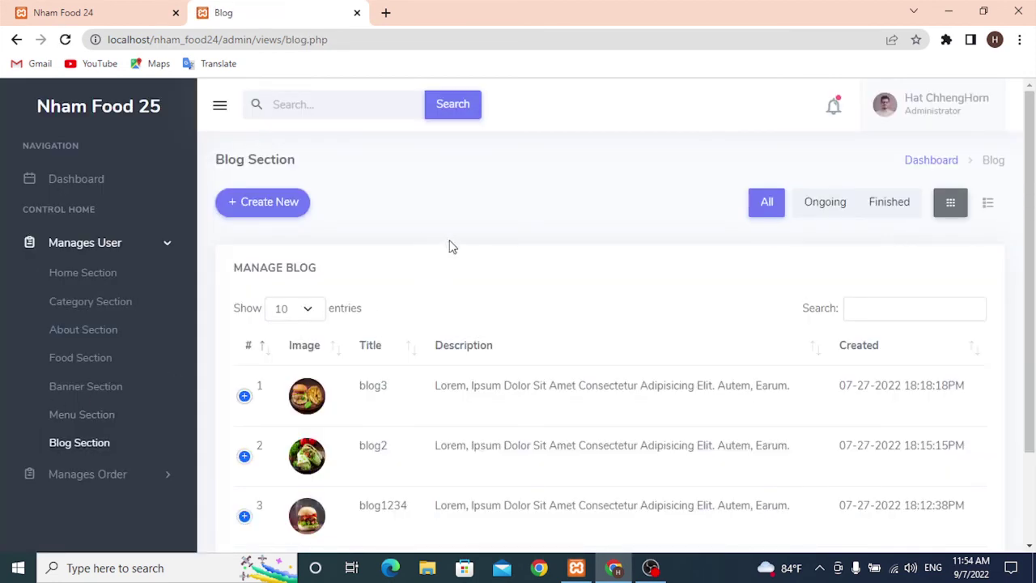
{"action": "scroll", "coordinate": [579, 299], "scroll_direction": "down", "scroll_amount": 2}
{"action": "left_click", "coordinate": [245, 321]}
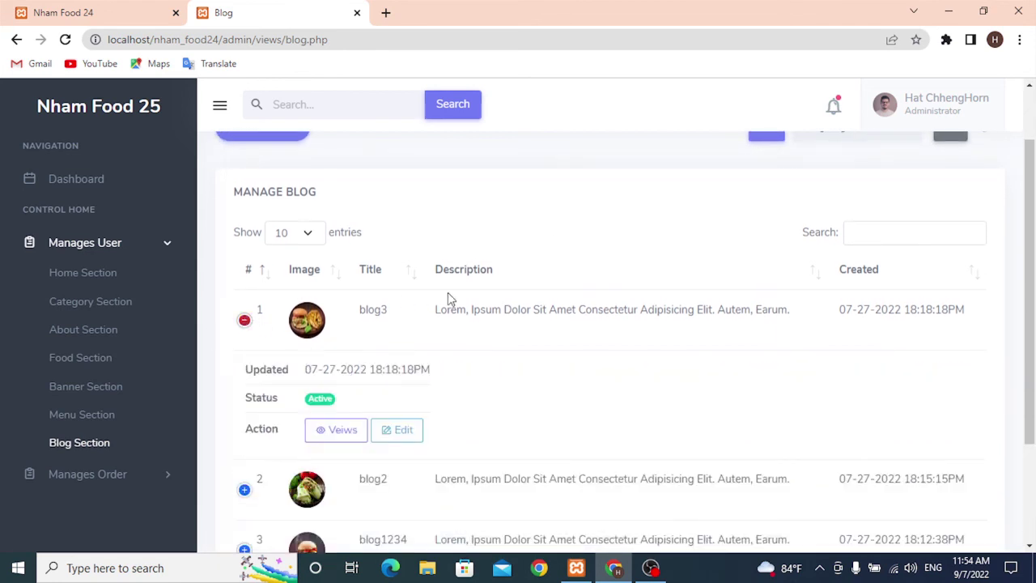
{"action": "scroll", "coordinate": [447, 292], "scroll_direction": "down", "scroll_amount": 4}
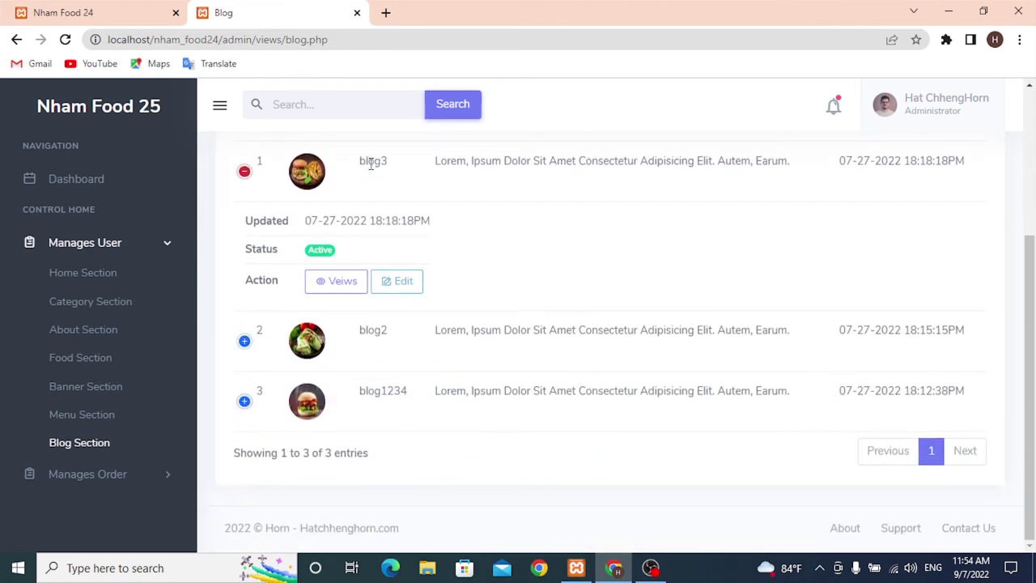
{"action": "left_click", "coordinate": [399, 280]}
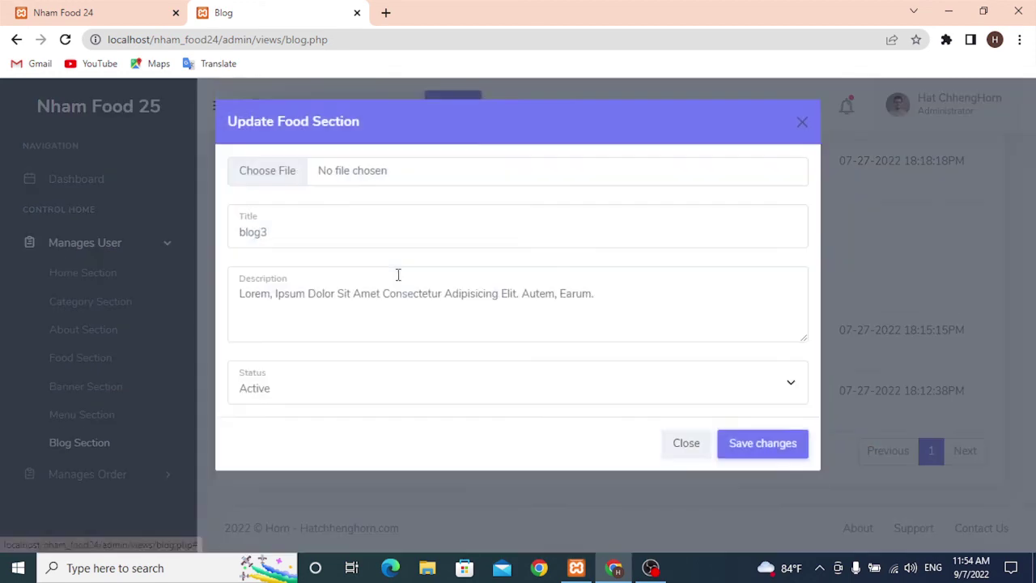
{"action": "left_click", "coordinate": [408, 396]}
{"action": "left_click", "coordinate": [356, 429]}
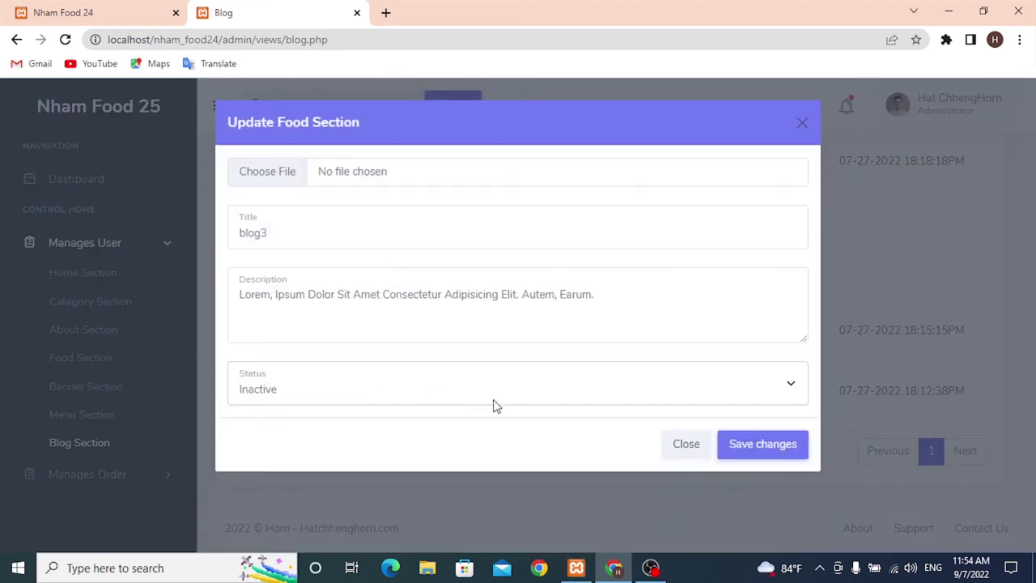
{"action": "left_click", "coordinate": [767, 446]}
{"action": "left_click", "coordinate": [103, 8]}
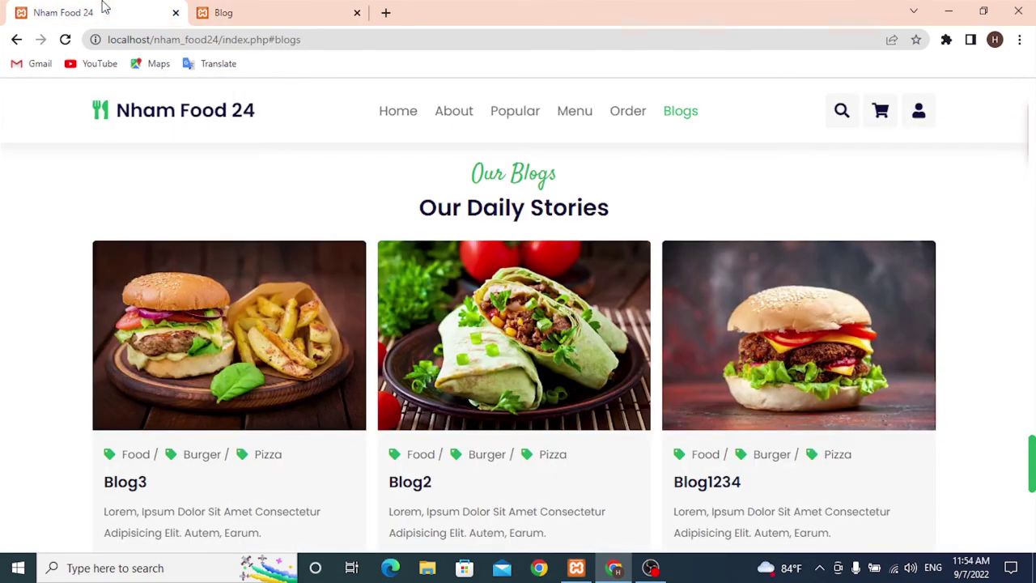
- Reload the storefront blogs to confirm only Blog2 and Blog1234 remain, then open the admin dashboard
{"action": "left_click", "coordinate": [65, 39]}
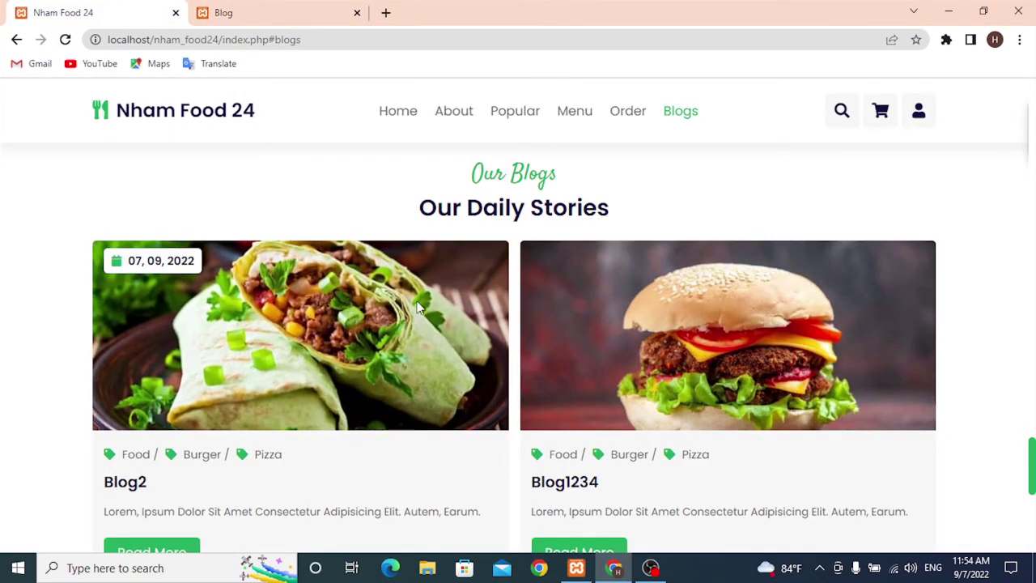
{"action": "scroll", "coordinate": [683, 242], "scroll_direction": "down", "scroll_amount": 2}
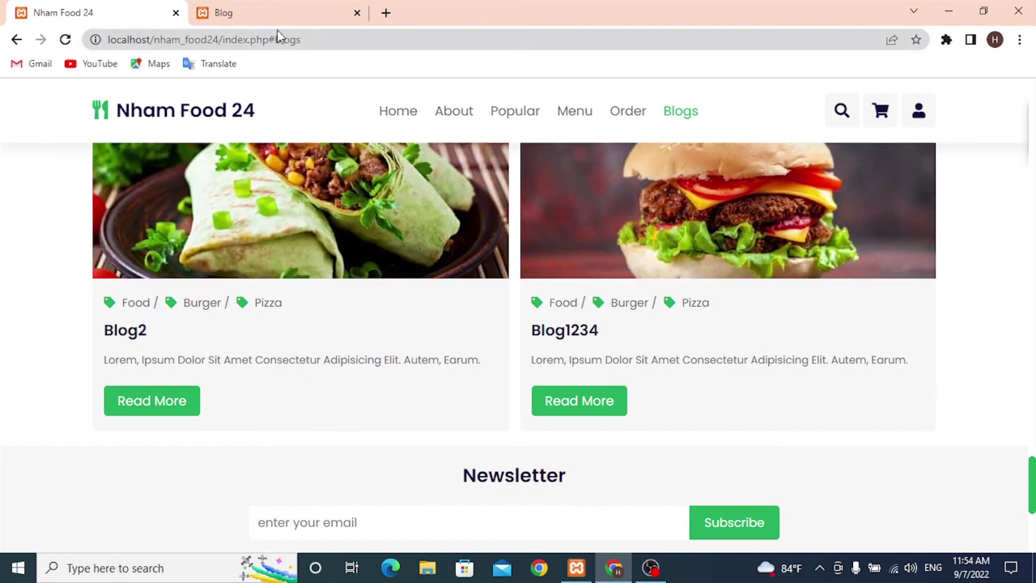
{"action": "left_click", "coordinate": [260, 10]}
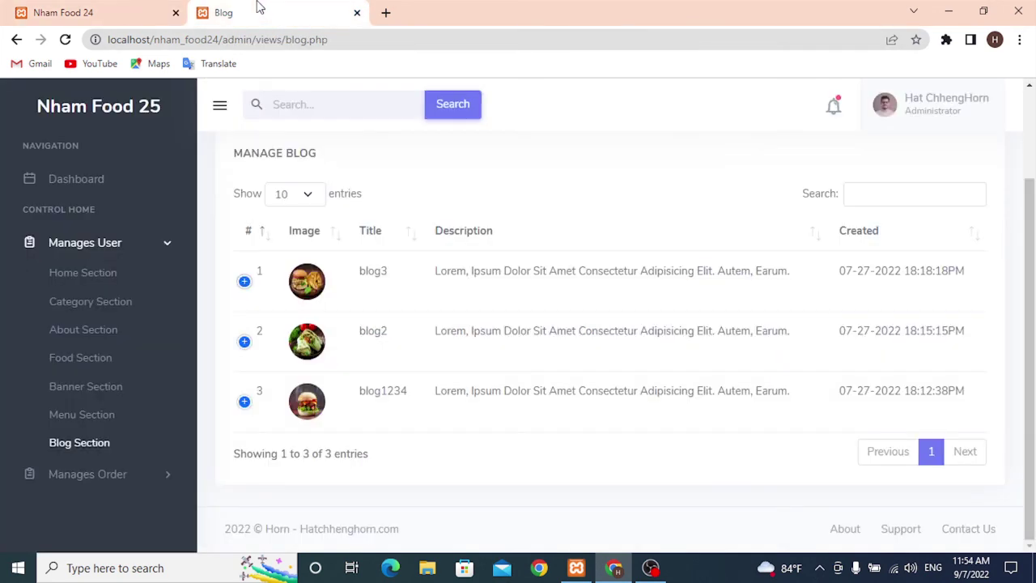
{"action": "left_click", "coordinate": [92, 179]}
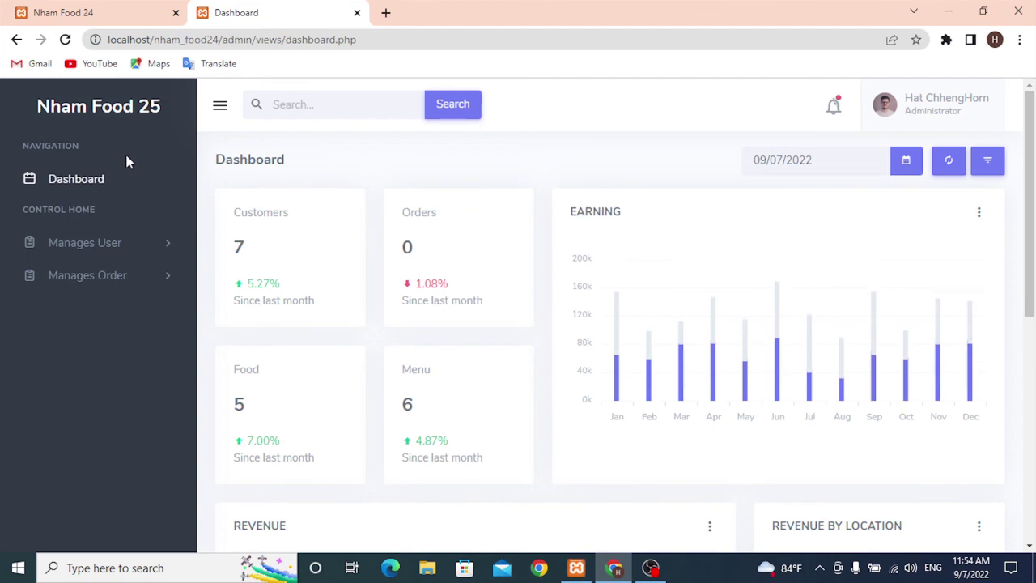